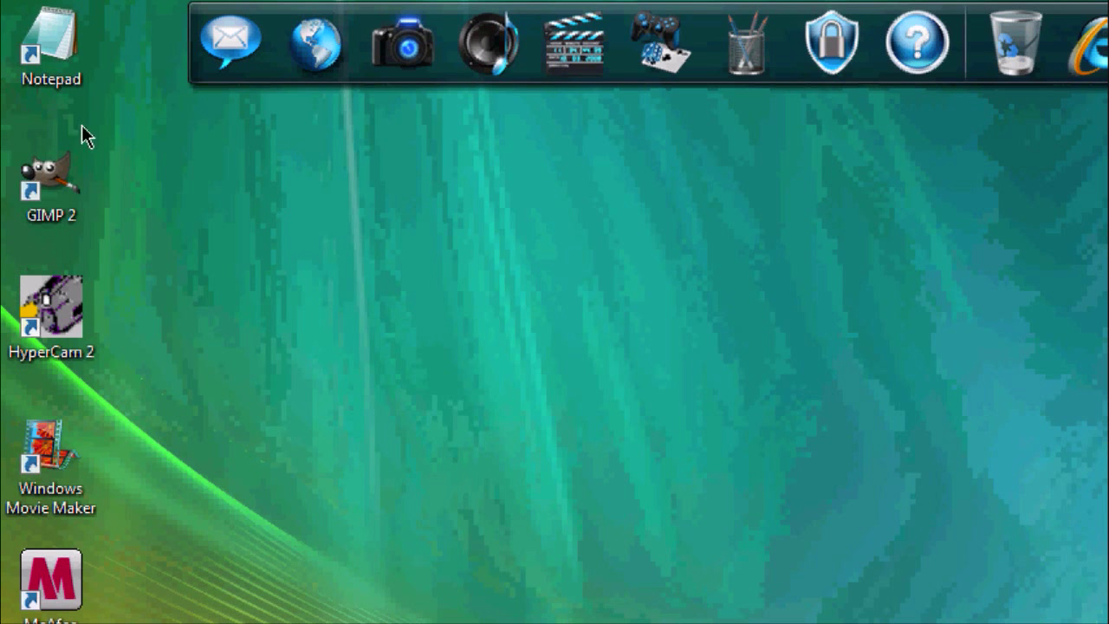
Launch GIMP 2 from the desktop
double_click(46, 182)
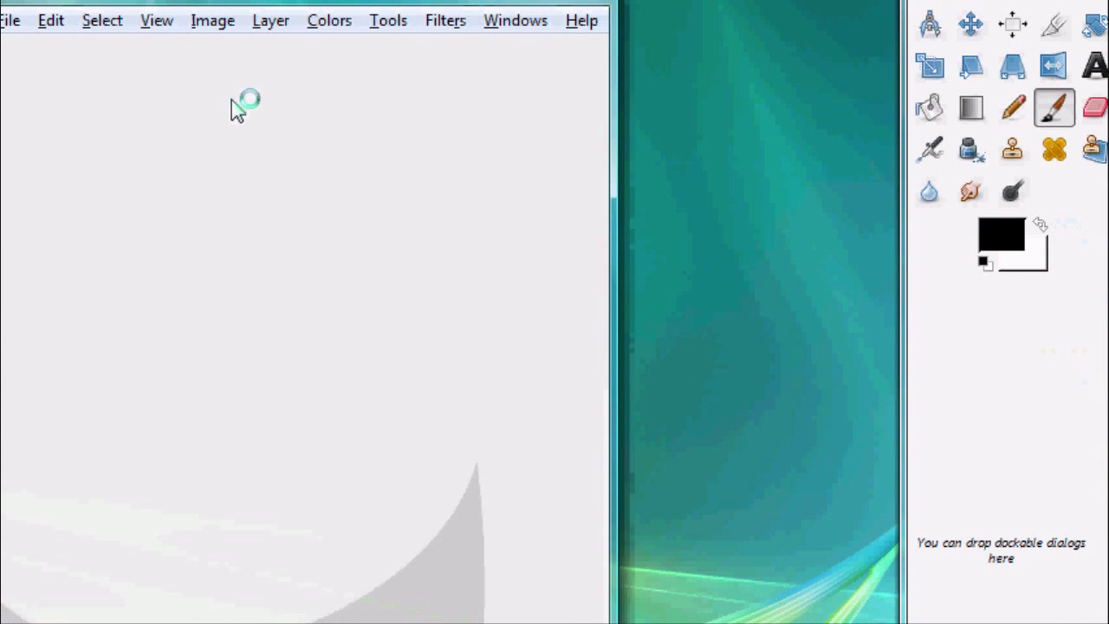
click(538, 1)
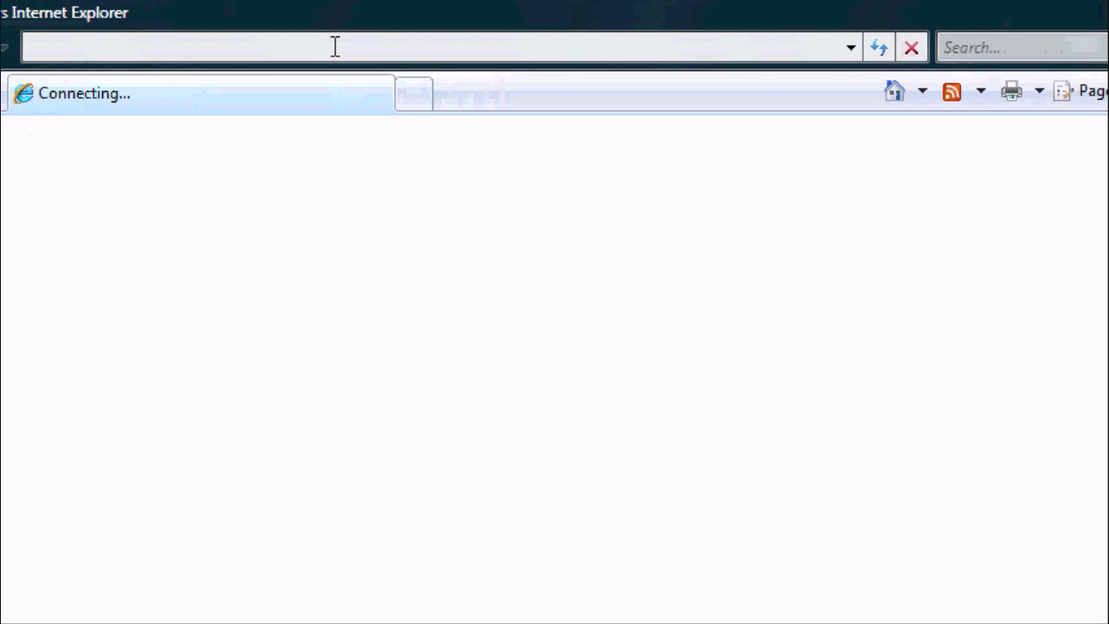
Go to gimp.org in Internet Explorer
click(334, 46)
text(gimp)
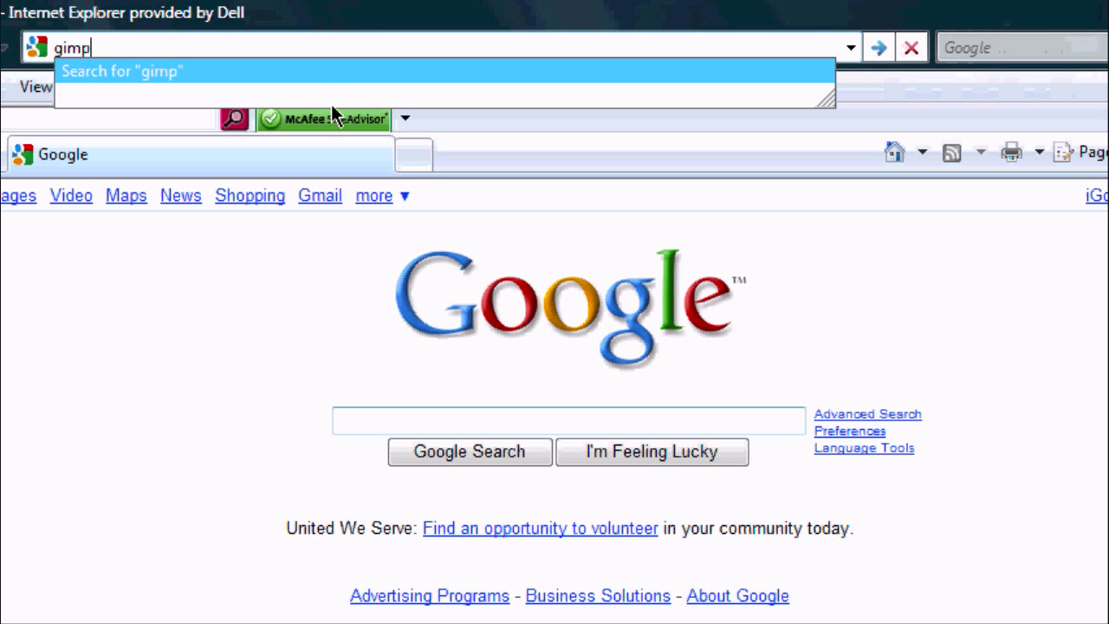
text(.org)
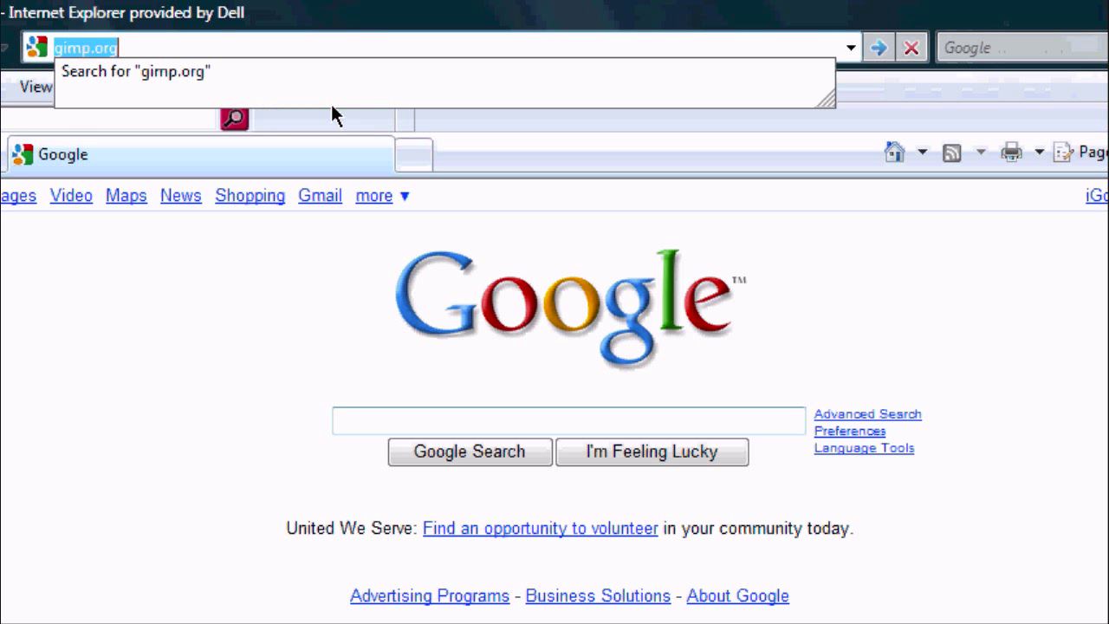
key(Return)
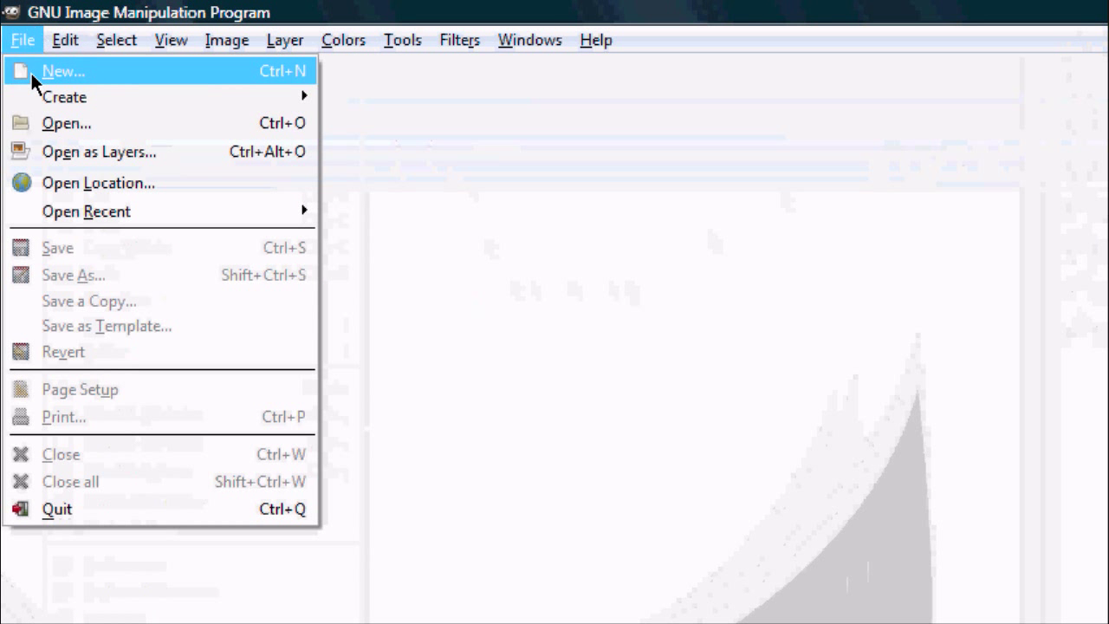
In GIMP, create a new image 400 pixels wide and 100 pixels high
click(33, 78)
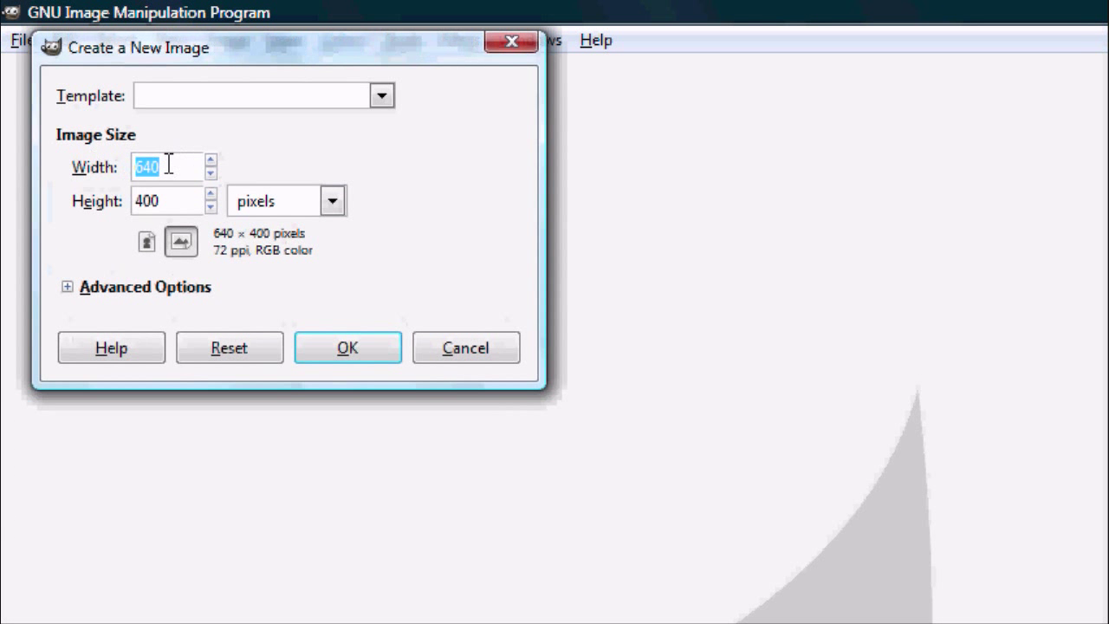
text(400)
key(Tab)
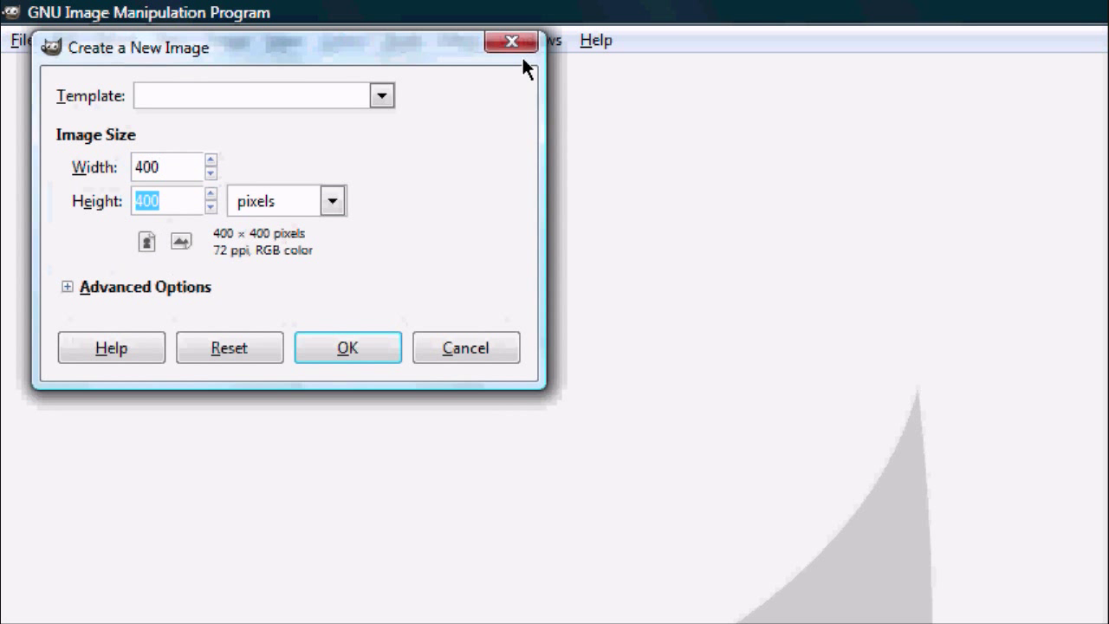
text(100)
key(Return)
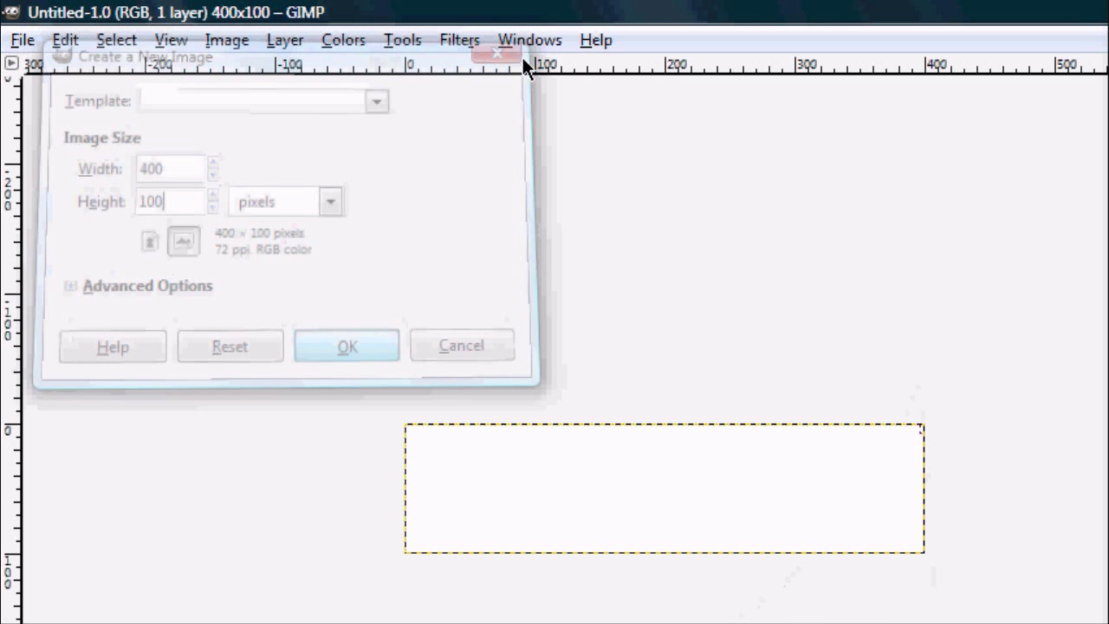
Render Solid Noise clouds over the blank canvas using a new random seed
click(517, 40)
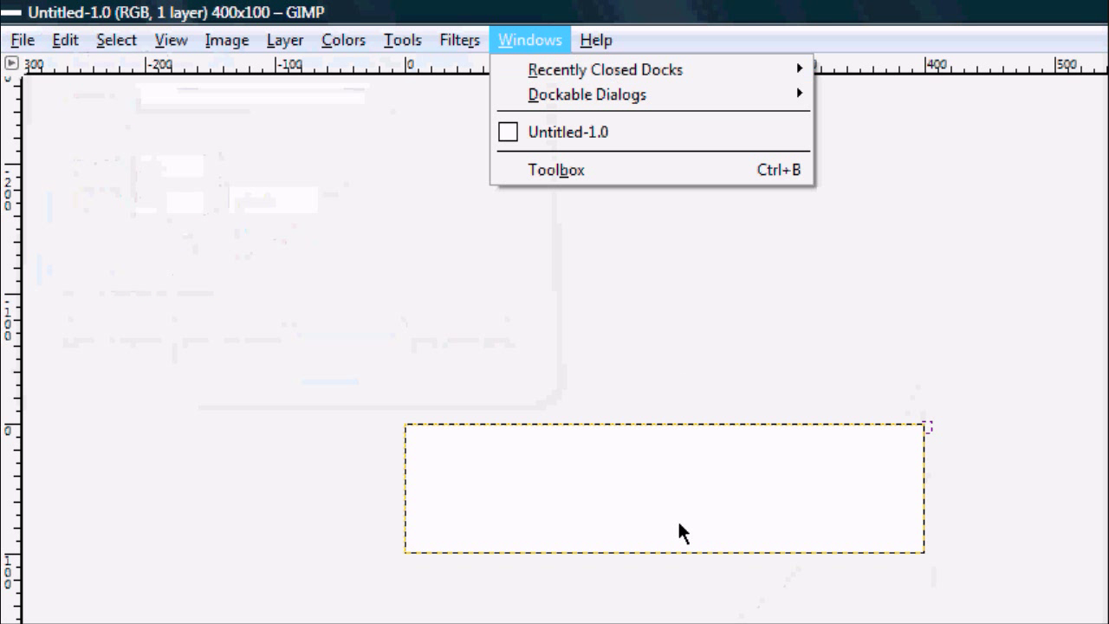
click(544, 40)
click(458, 40)
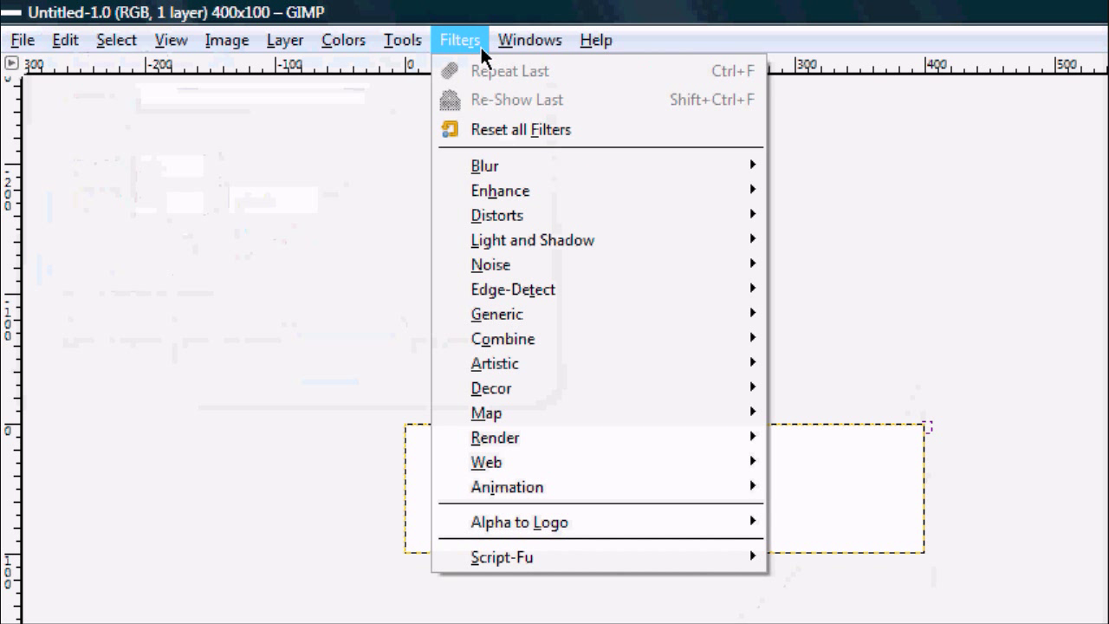
mouse_move(674, 444)
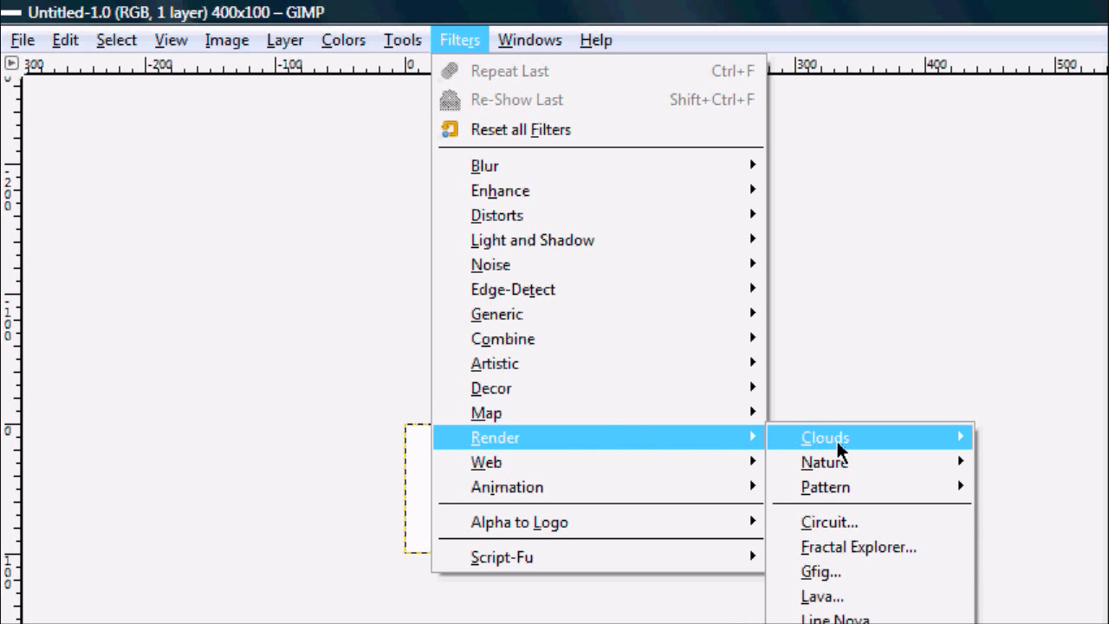
mouse_move(838, 444)
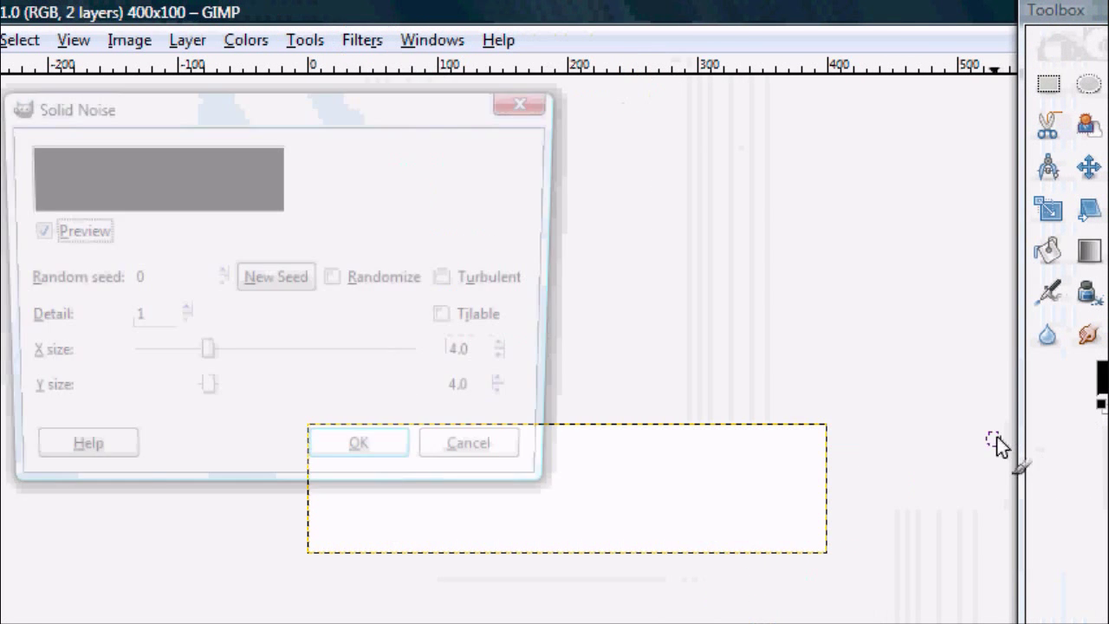
click(347, 280)
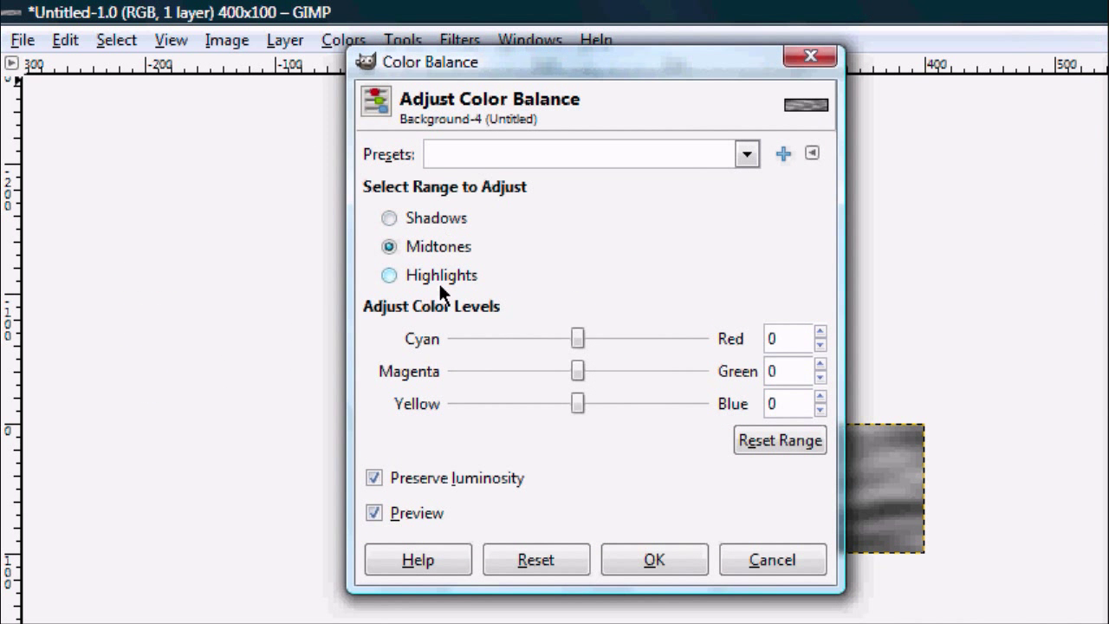
Apply Color Balance to the noise layer's highlights with Cyan-Red -100, Magenta-Green 100 and Yellow-Blue -100
click(389, 276)
drag(576, 342, 436, 331)
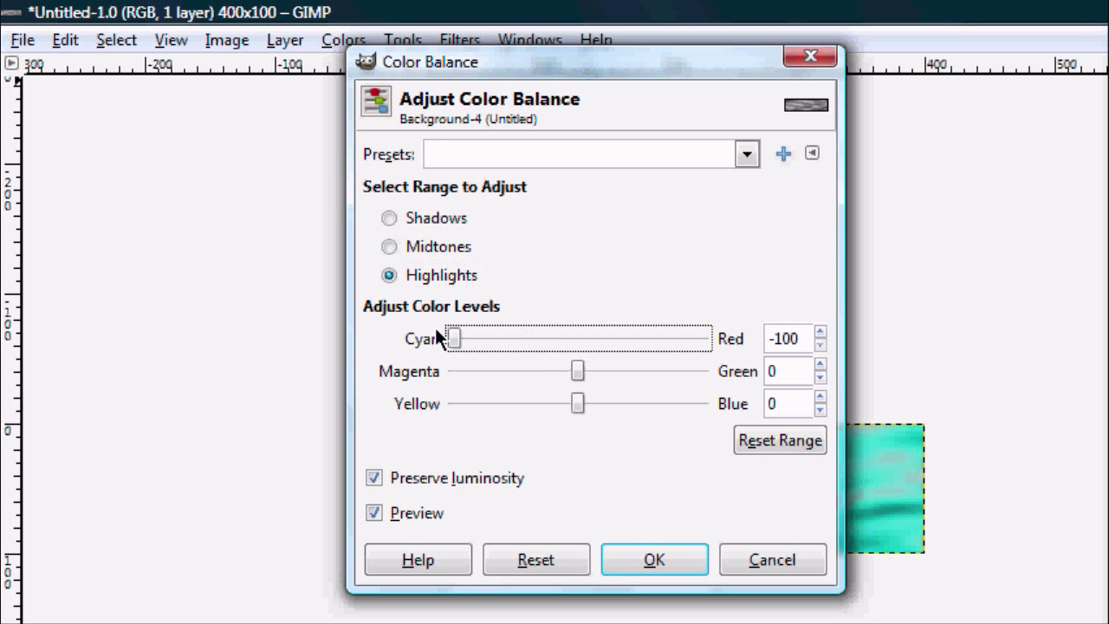
drag(578, 373, 707, 373)
drag(578, 405, 437, 406)
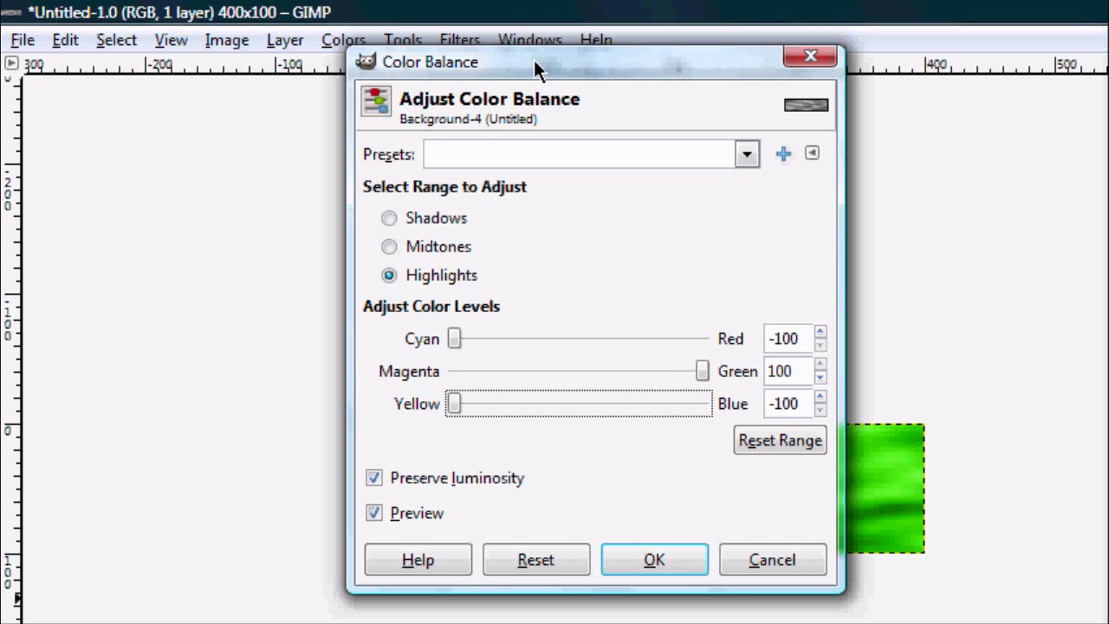
drag(538, 66, 478, 82)
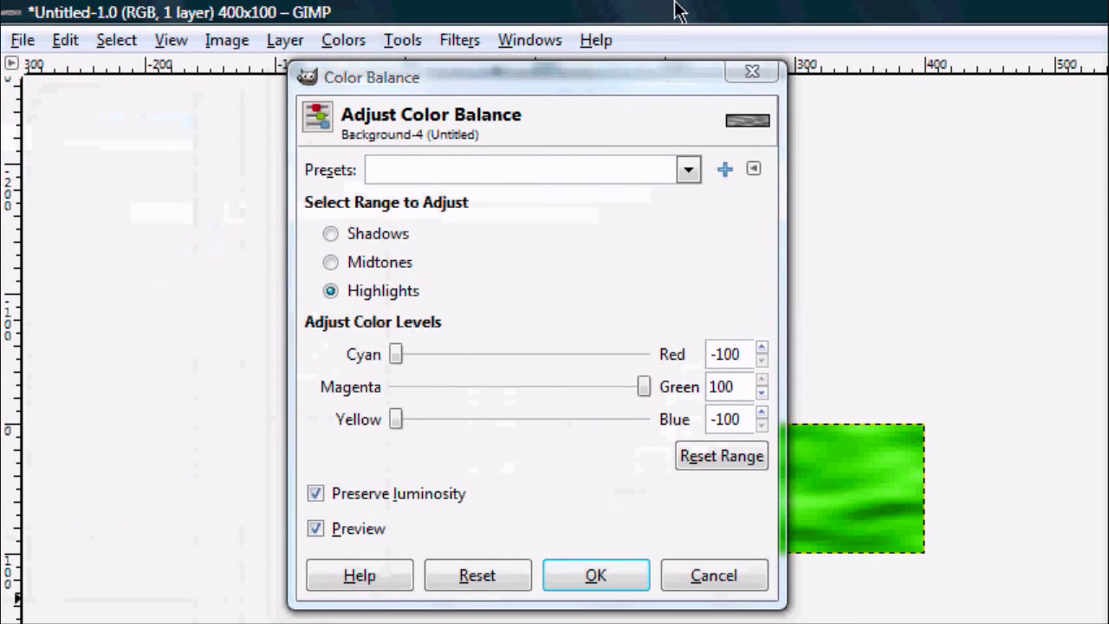
drag(643, 85, 560, 9)
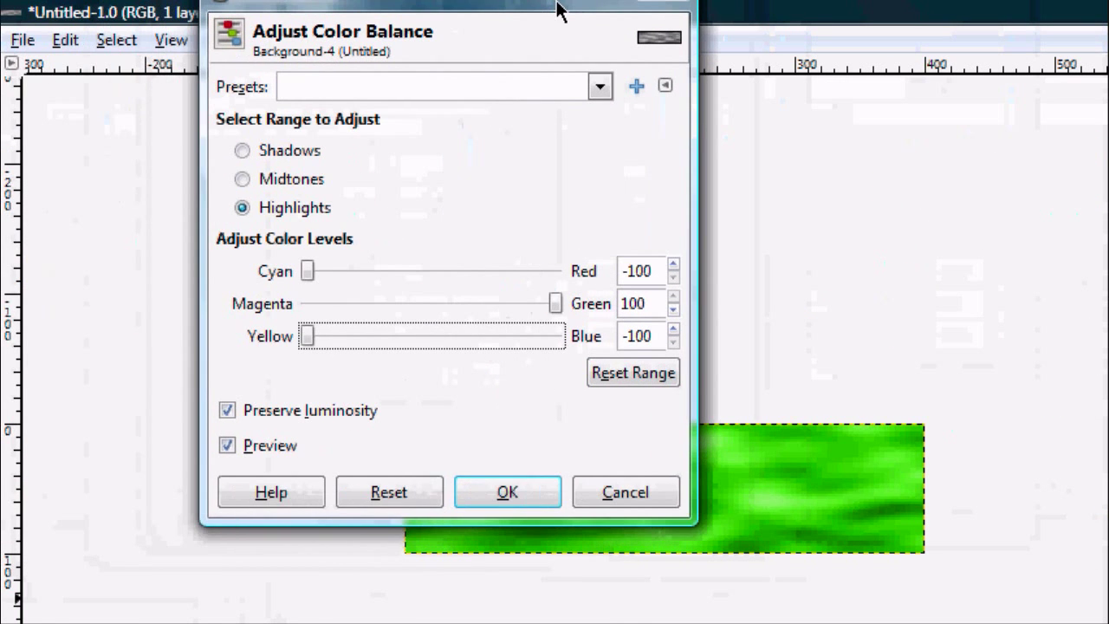
click(508, 490)
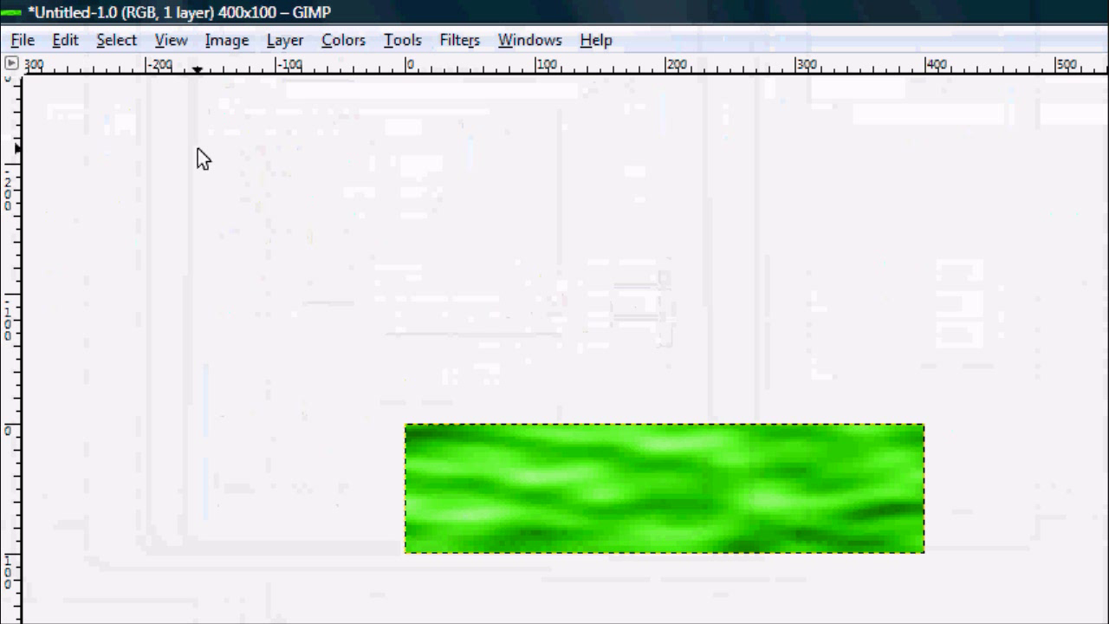
Browse to the gimp pics folder in Pictures and view the link image at full size
click(35, 623)
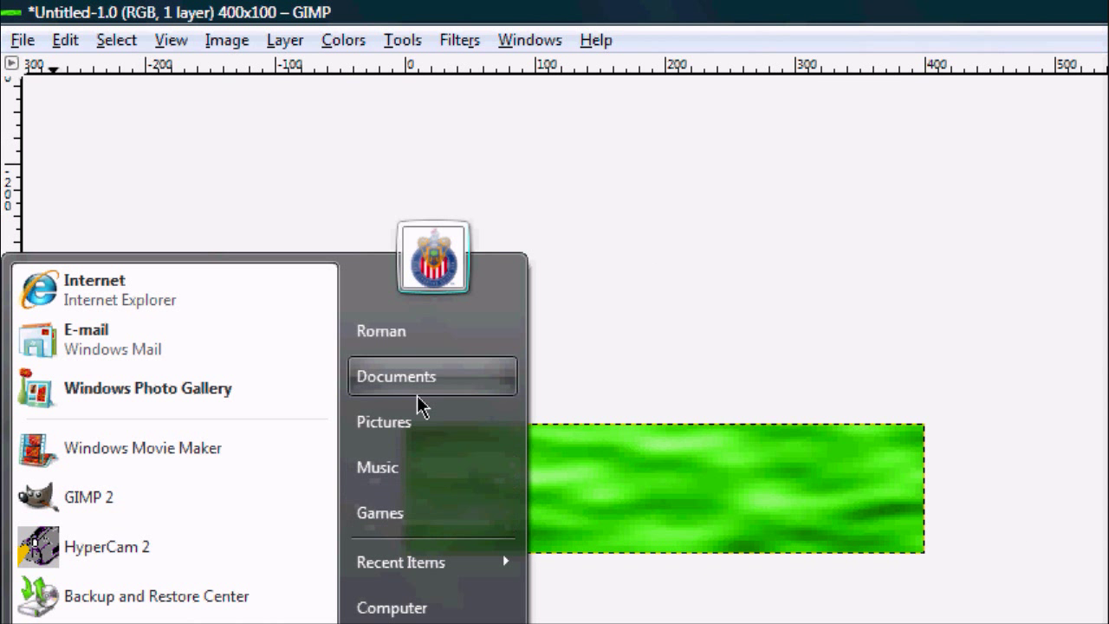
click(449, 361)
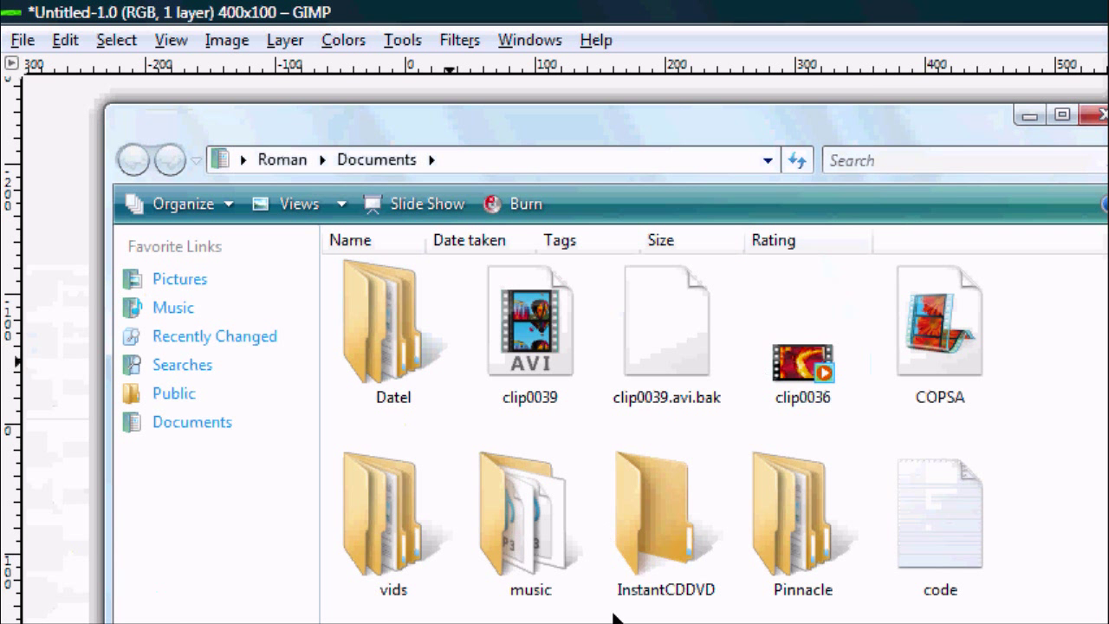
click(143, 286)
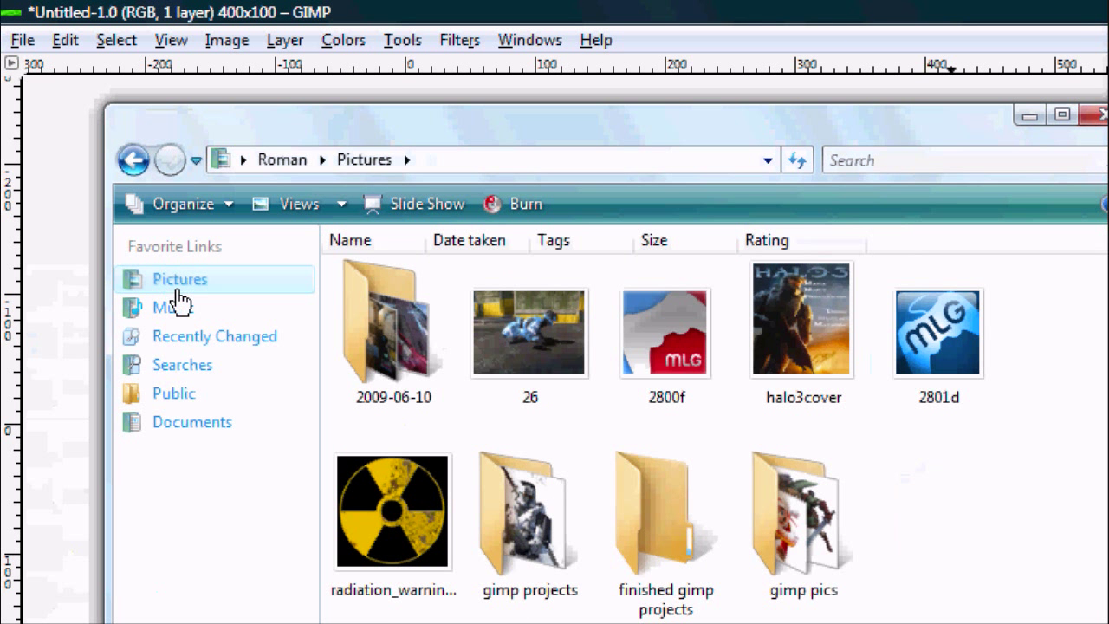
double_click(772, 463)
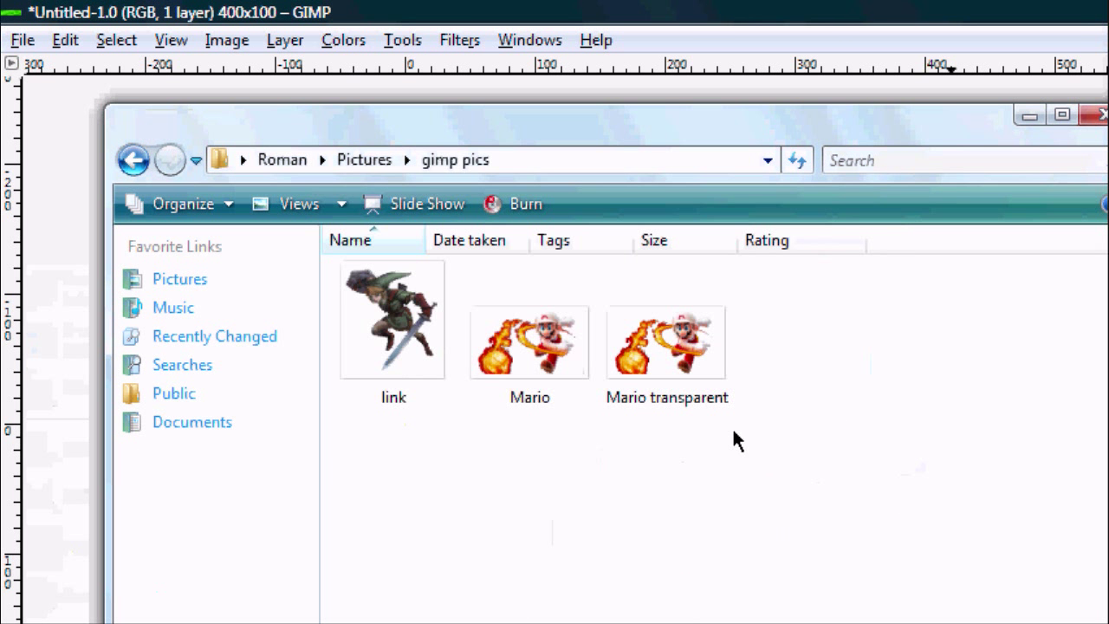
double_click(364, 286)
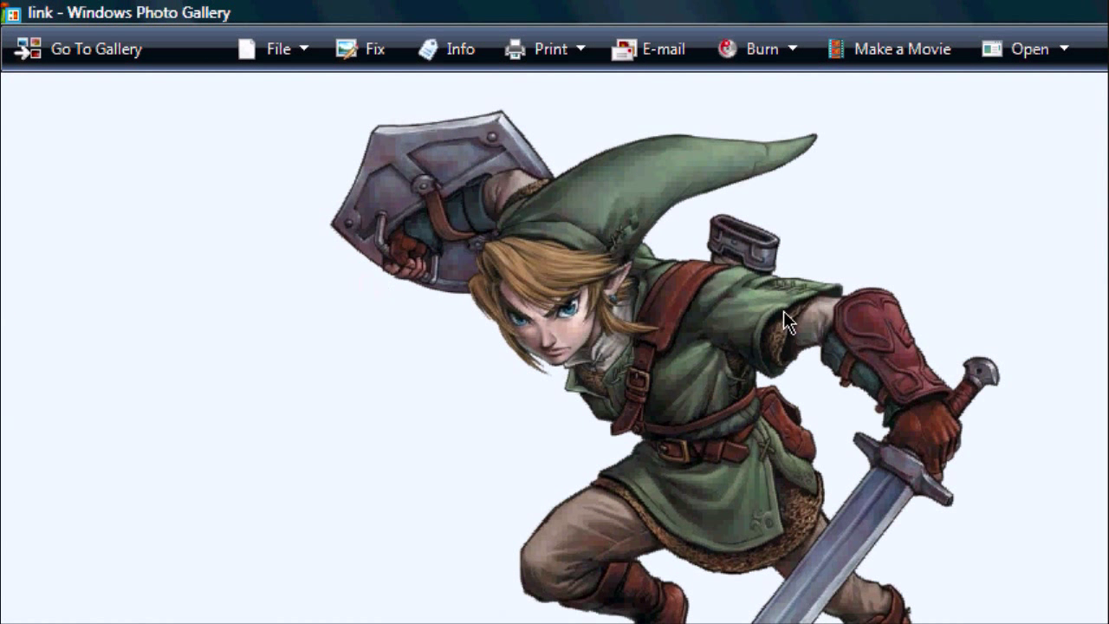
key(alt+F4)
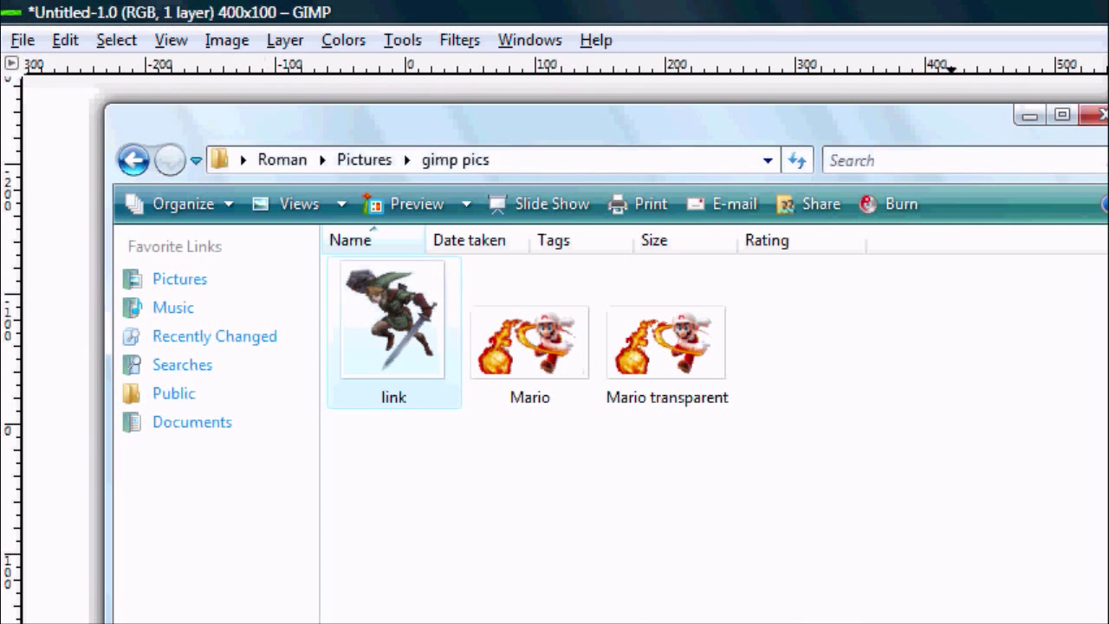
right_click(426, 308)
click(838, 444)
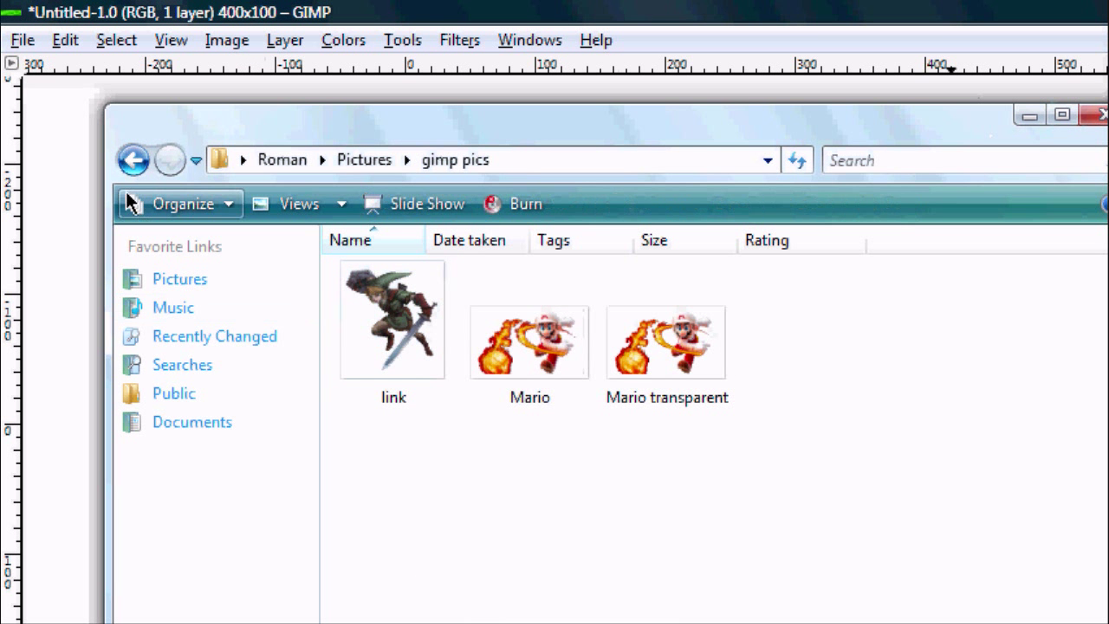
Look at the signatures in the finished gimp projects folder, then return to the gimp pics folder
click(130, 161)
click(132, 161)
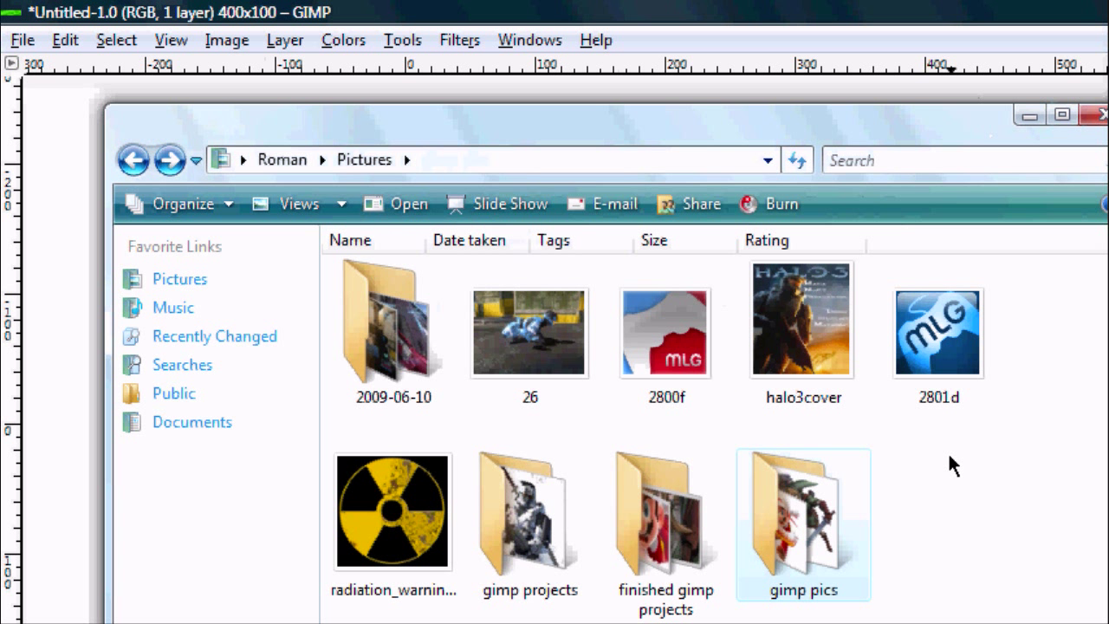
double_click(671, 525)
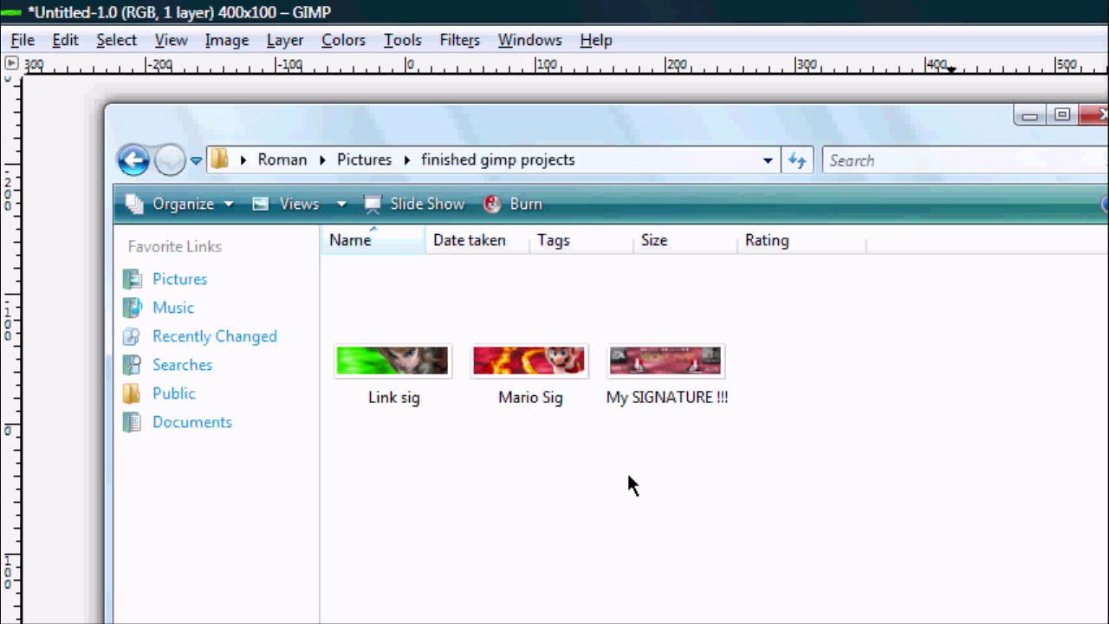
click(139, 165)
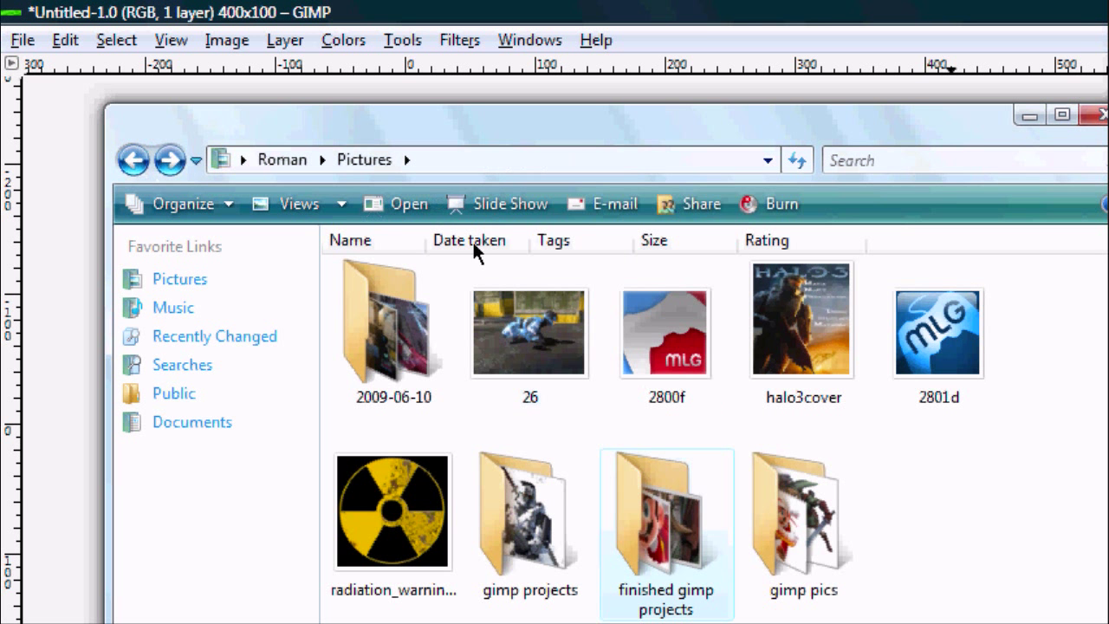
double_click(777, 524)
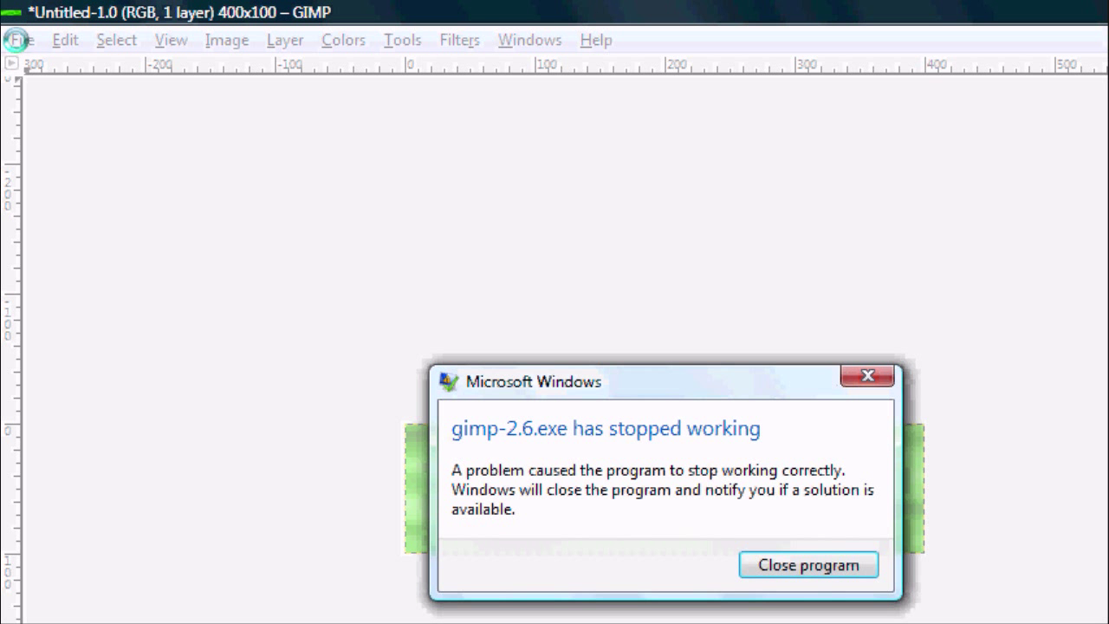
Close the crashed GIMP program and launch GIMP 2 again
click(841, 568)
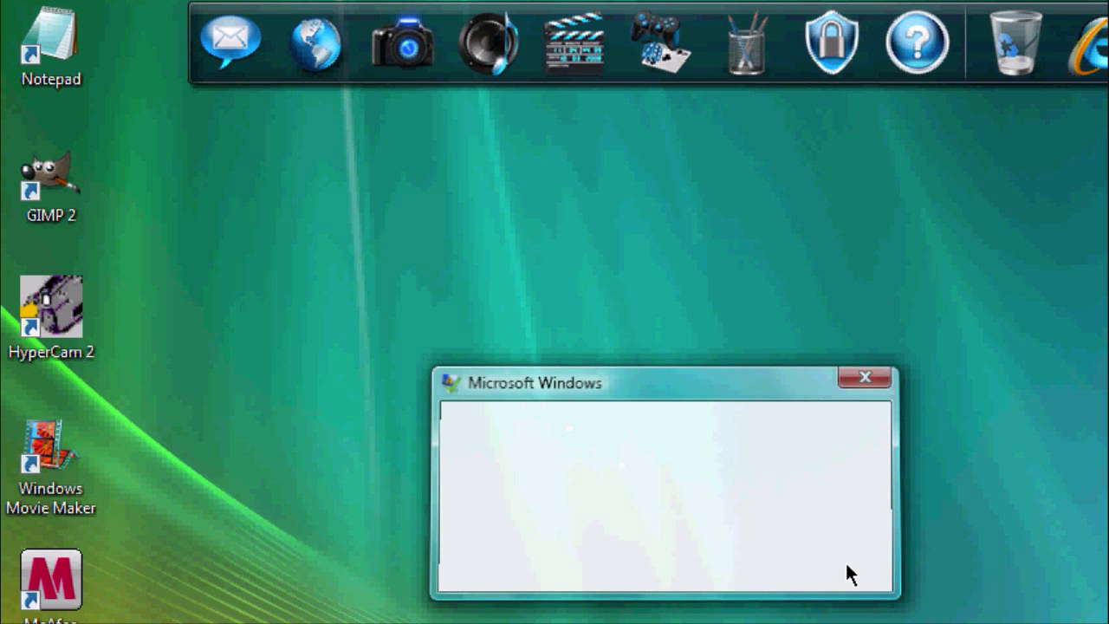
key(super)
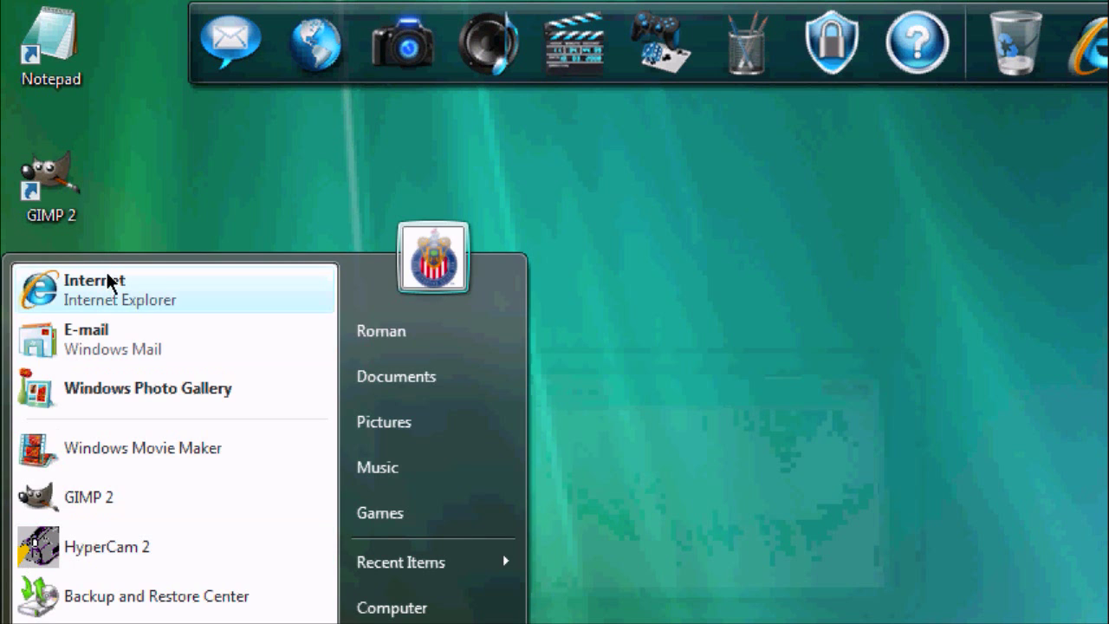
click(150, 520)
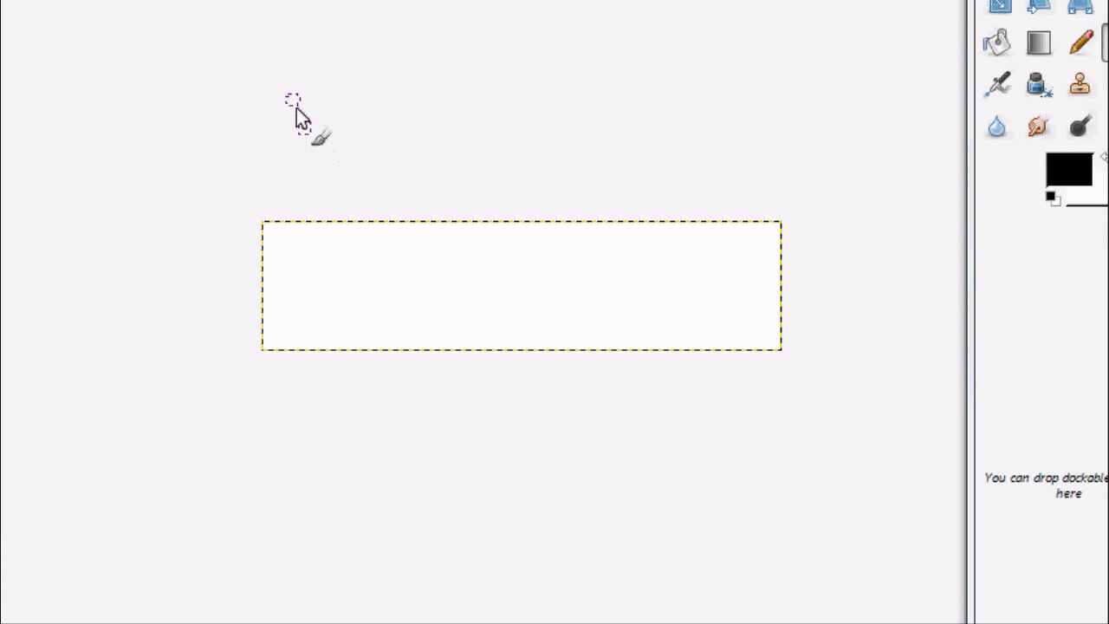
Open the link image from the gimp pics folder as a separate image
click(301, 0)
click(302, 0)
click(1, 0)
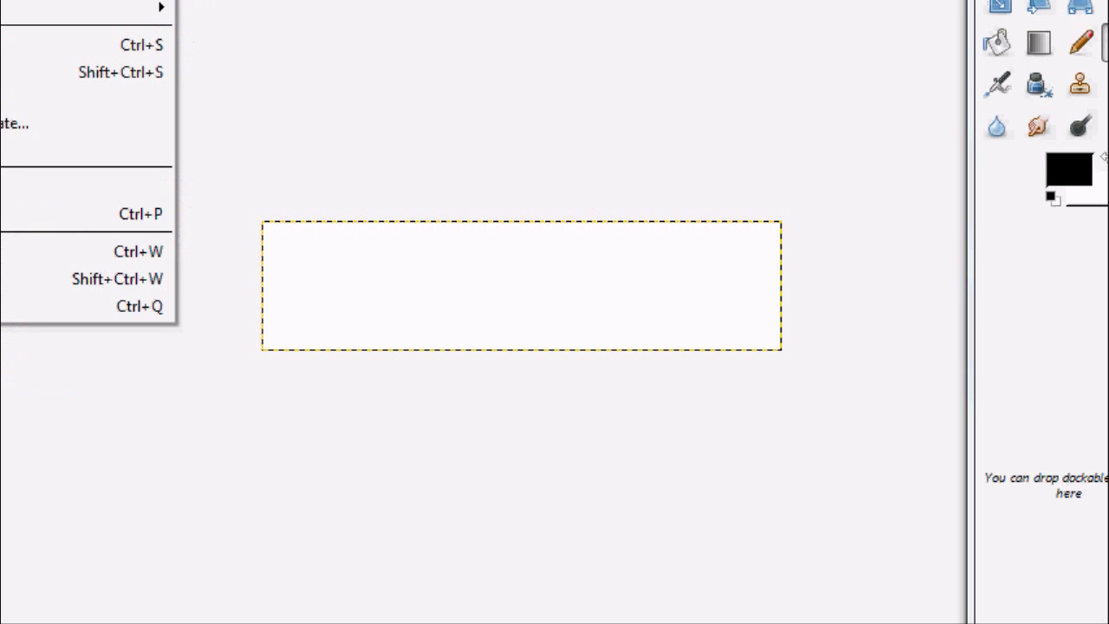
click(2, 0)
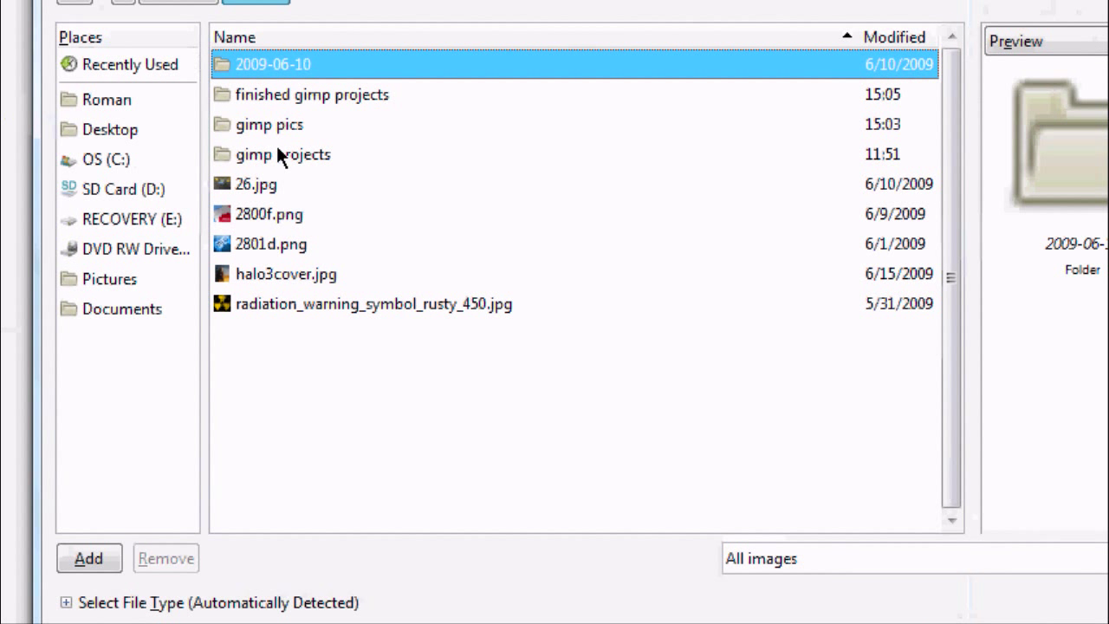
click(283, 184)
click(272, 245)
double_click(263, 123)
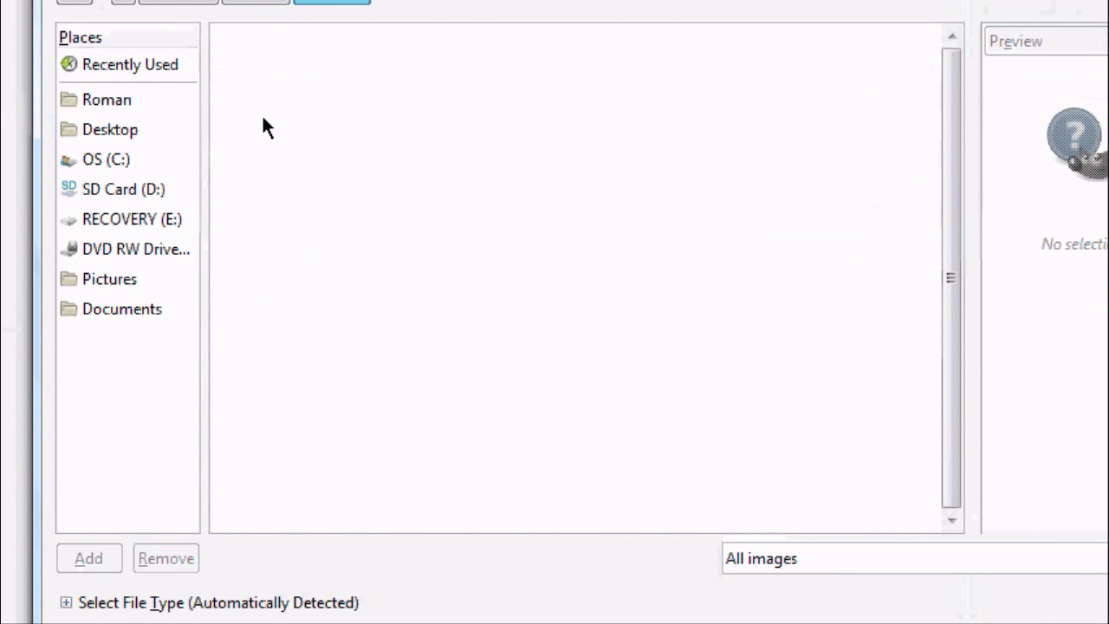
double_click(290, 73)
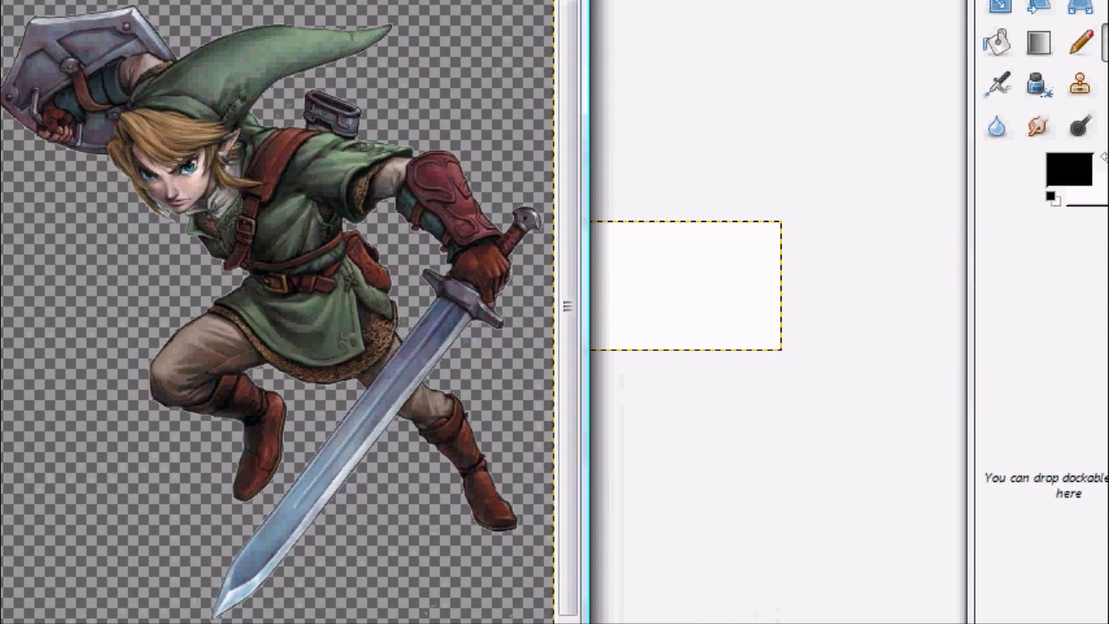
click(532, 0)
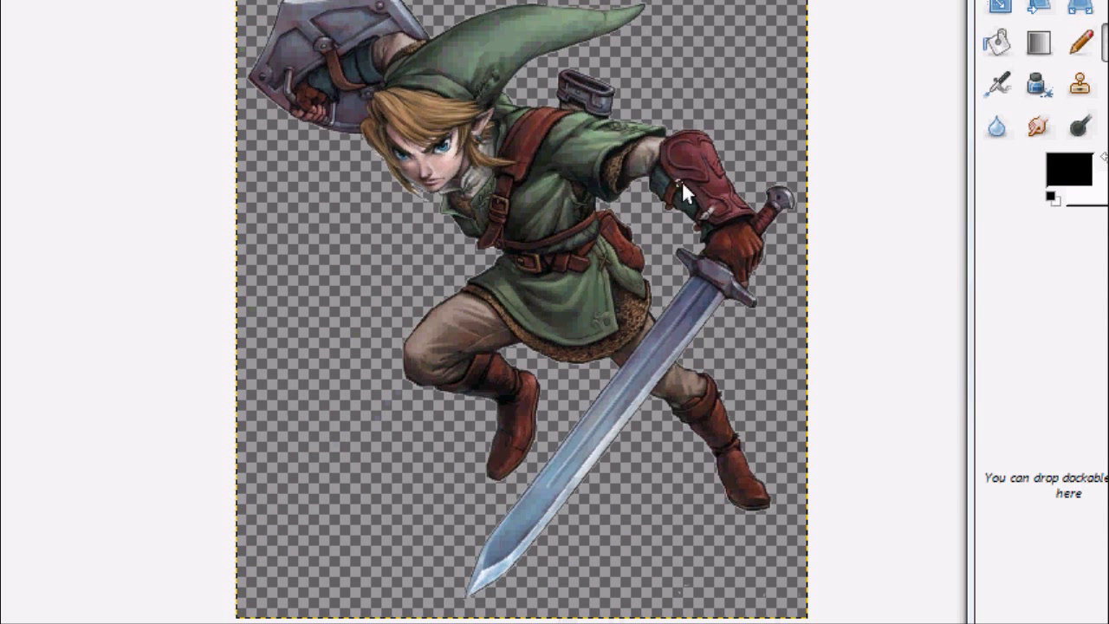
Return to the blank signature image and render grayscale cloud noise over its background
click(607, 623)
click(373, 0)
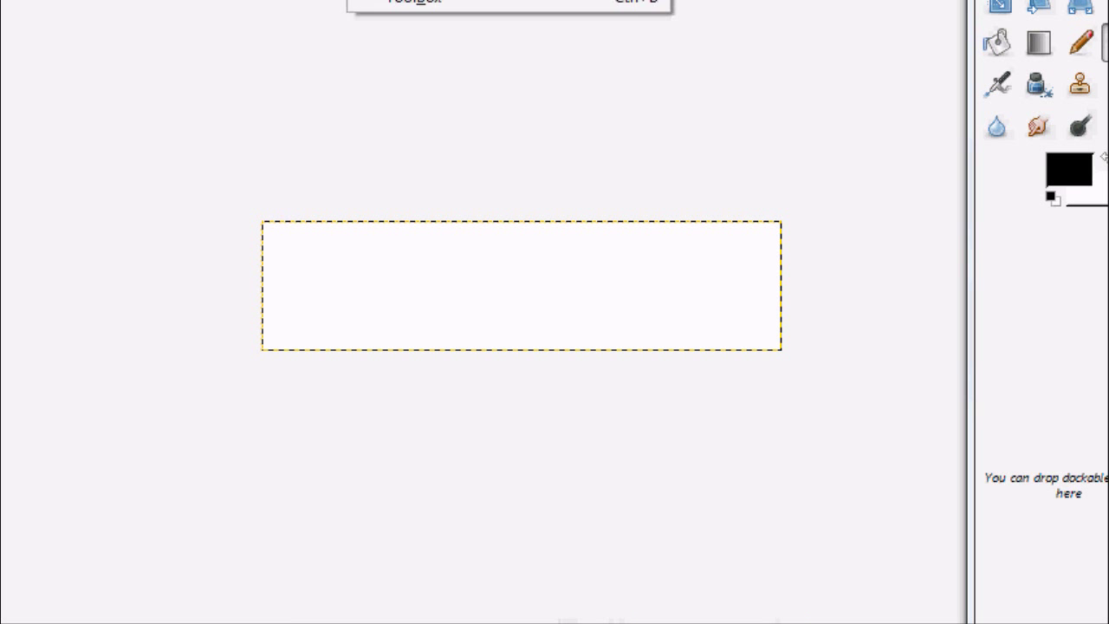
mouse_move(317, 0)
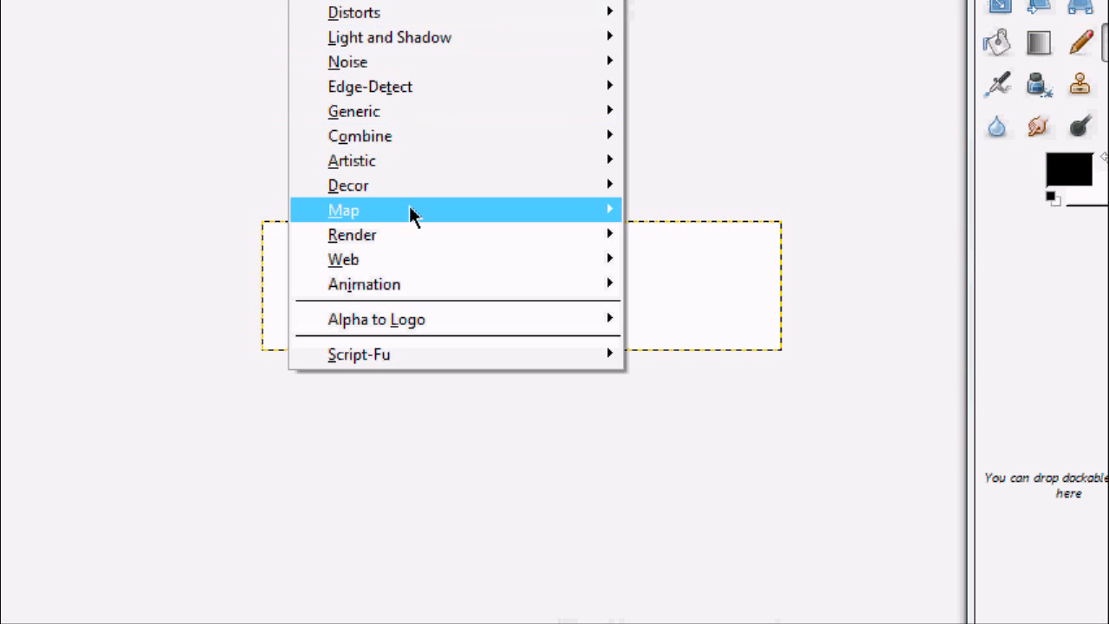
mouse_move(482, 231)
mouse_move(701, 241)
click(901, 284)
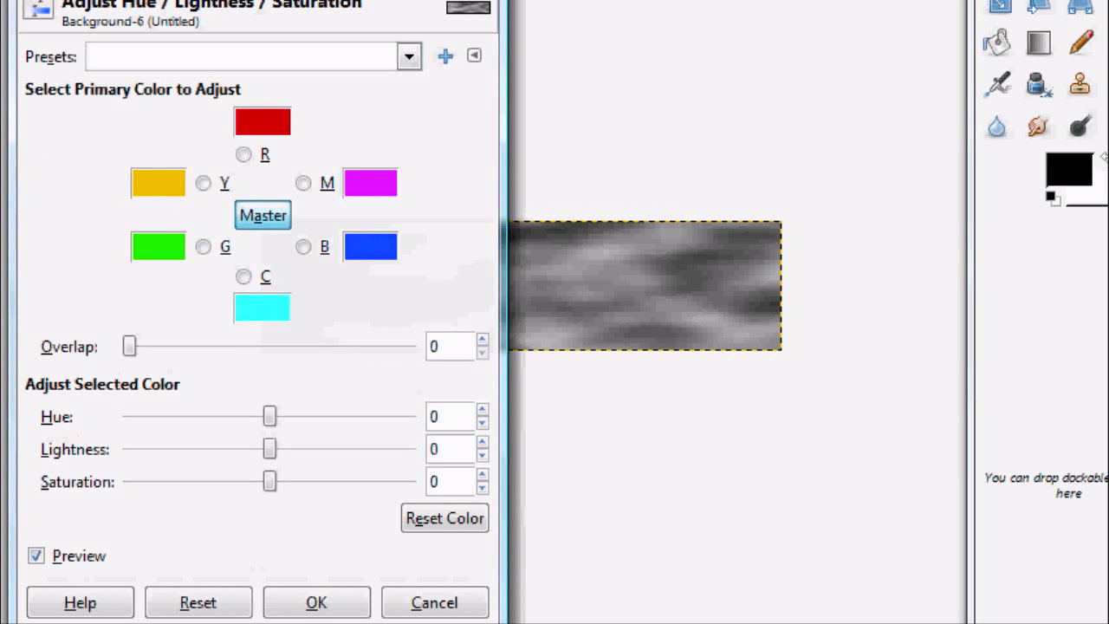
Use Color Balance on the noise background's midtones with Cyan-Red -100, Magenta-Green 100 and Yellow-Blue -100
key(Escape)
click(193, 0)
click(222, 0)
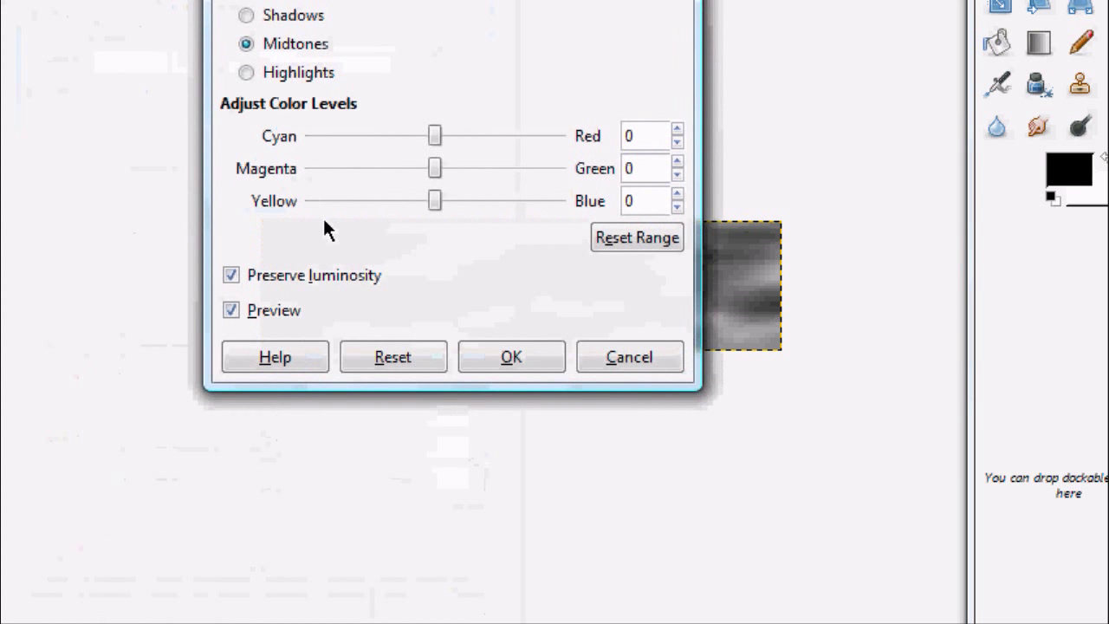
drag(436, 136, 305, 139)
drag(432, 165, 554, 156)
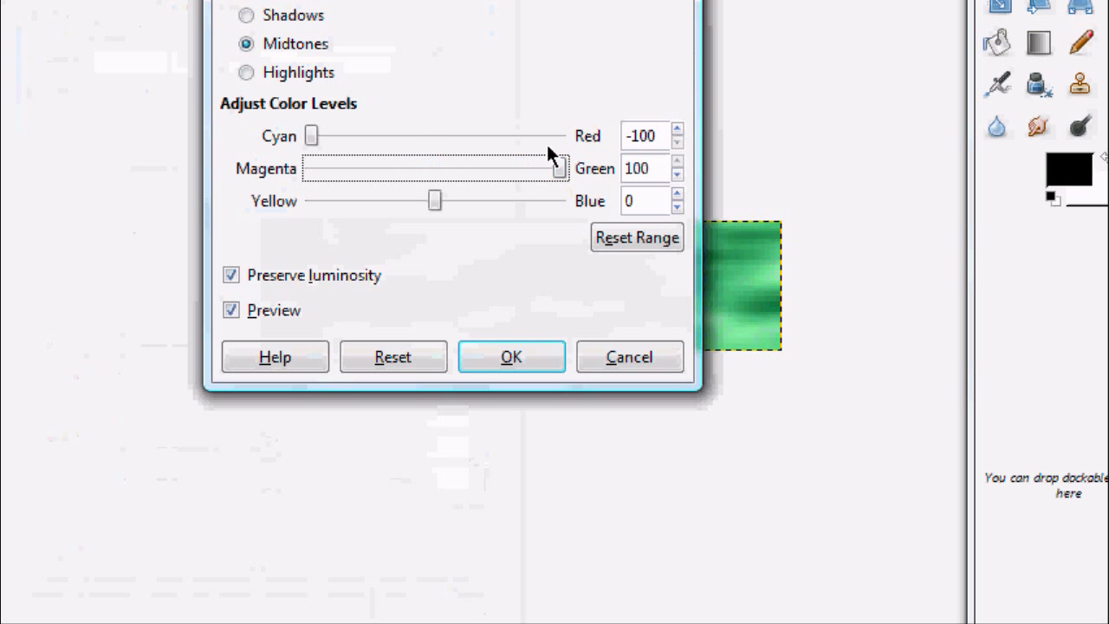
drag(436, 203, 310, 203)
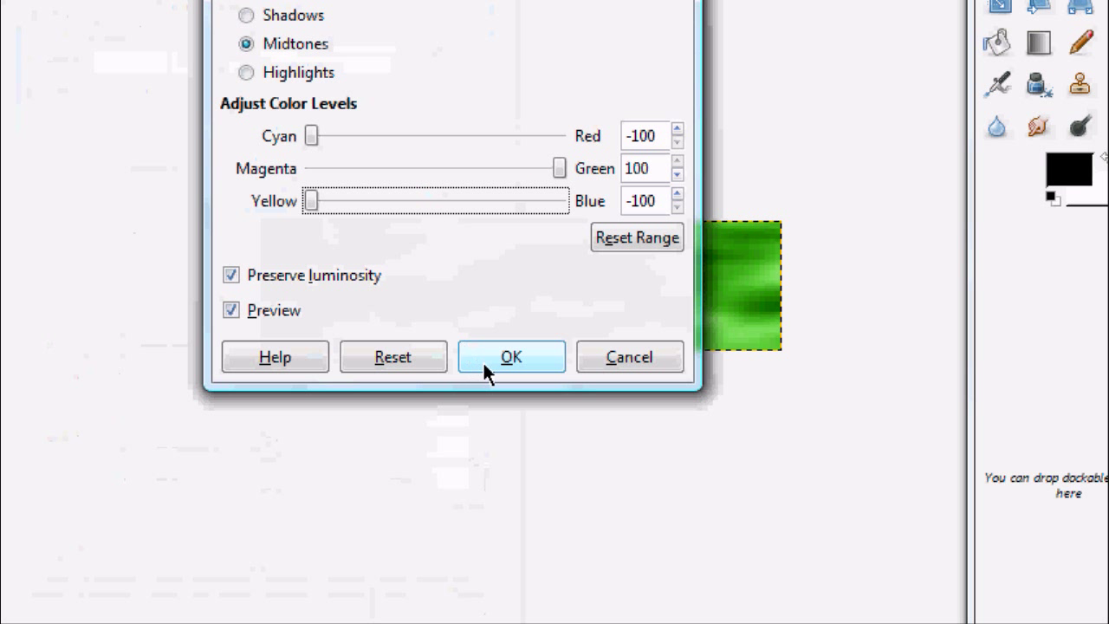
Shift the background's highlights fully toward cyan, green and yellow in Color Balance
click(248, 73)
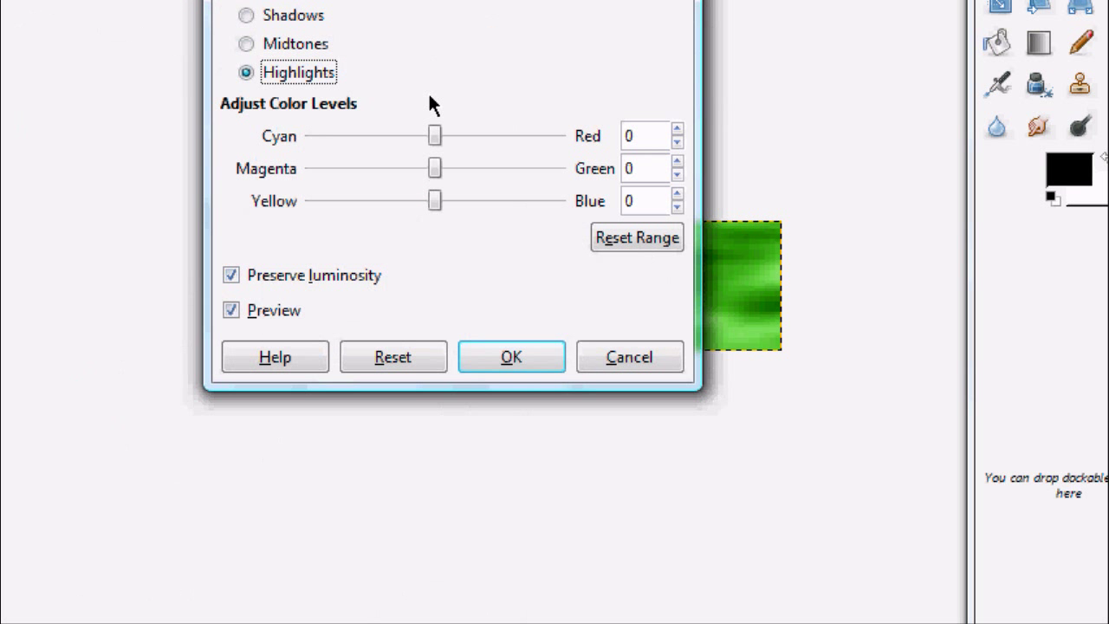
drag(435, 136, 310, 136)
drag(436, 169, 568, 170)
drag(433, 195, 309, 188)
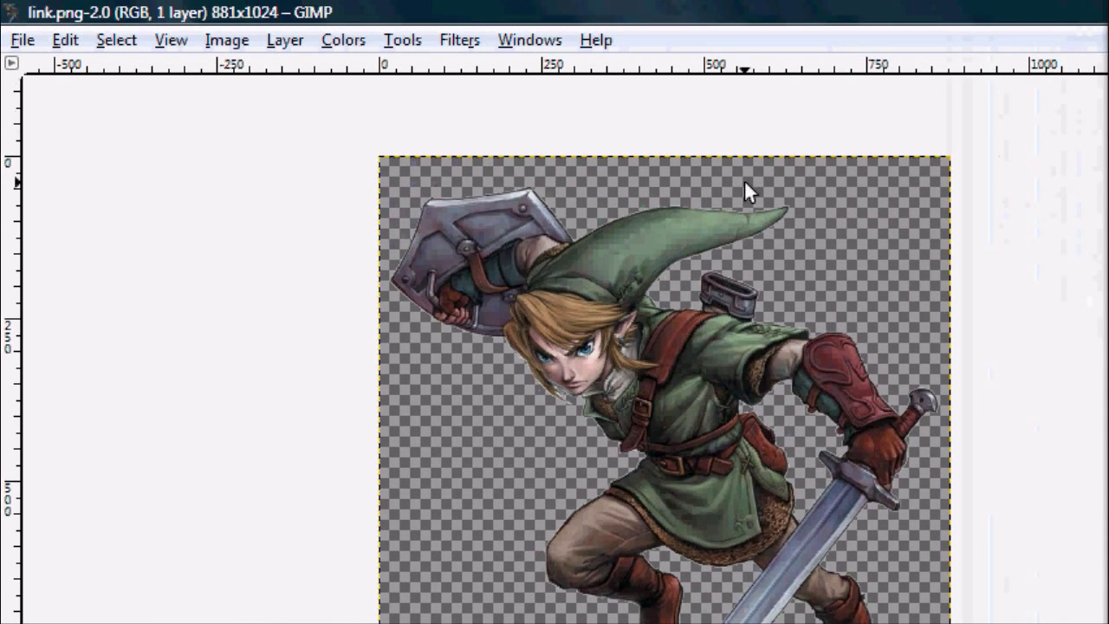
Check the link image's layer transparency options for adding an alpha channel
click(402, 40)
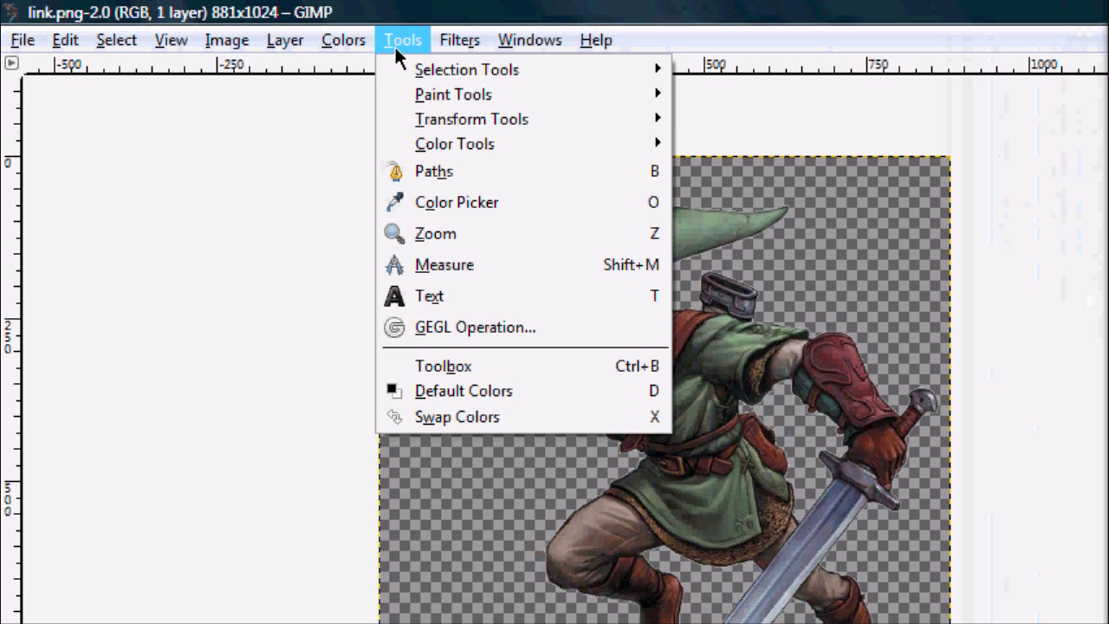
mouse_move(295, 41)
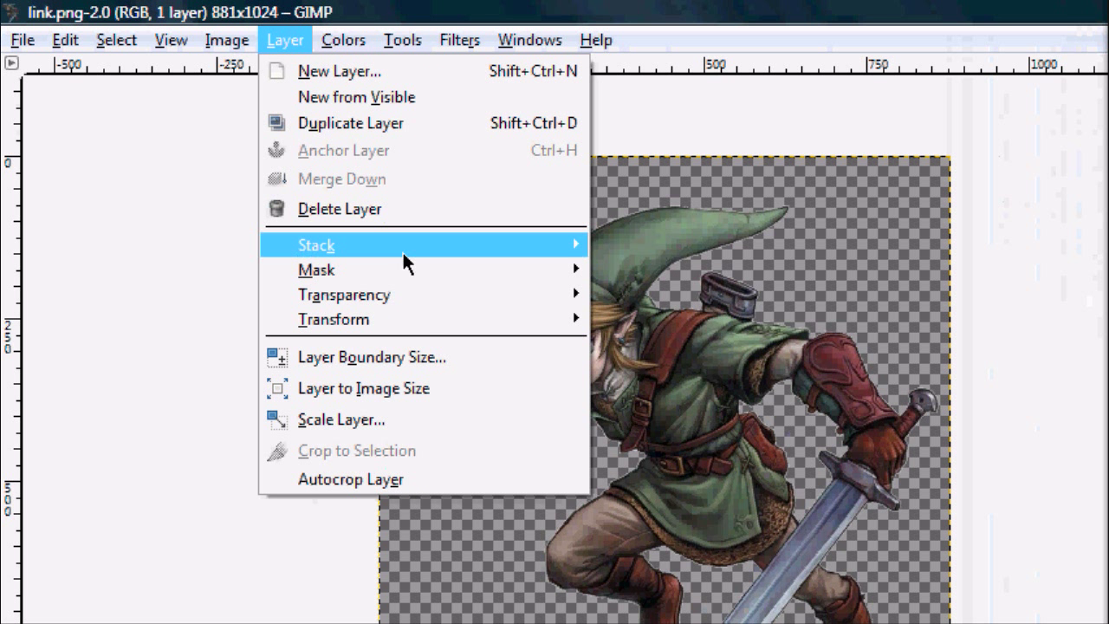
mouse_move(569, 296)
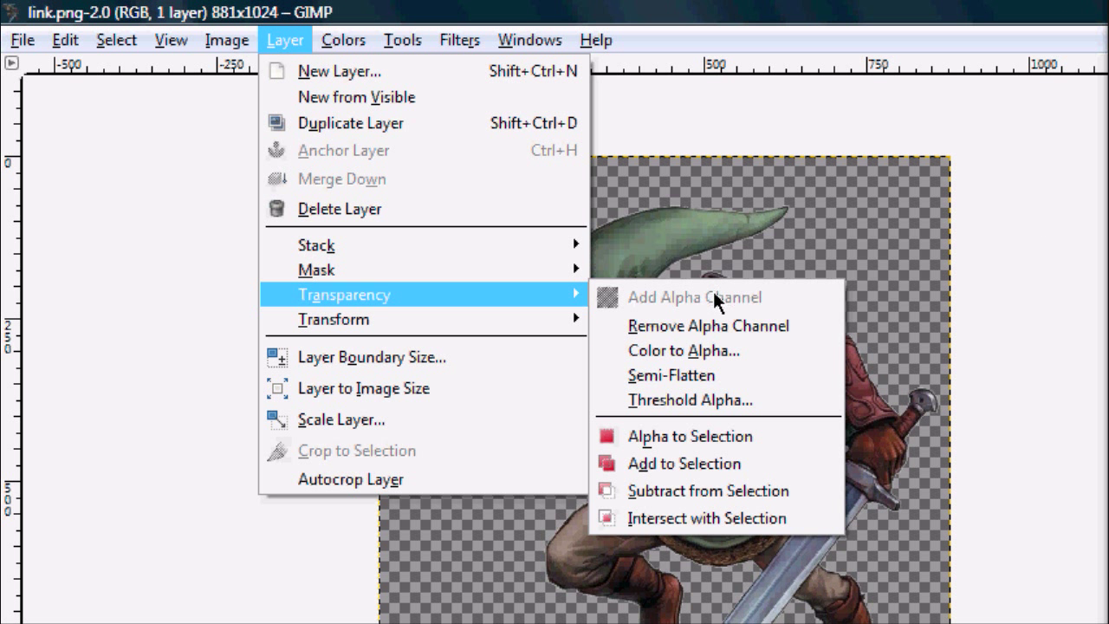
click(1023, 192)
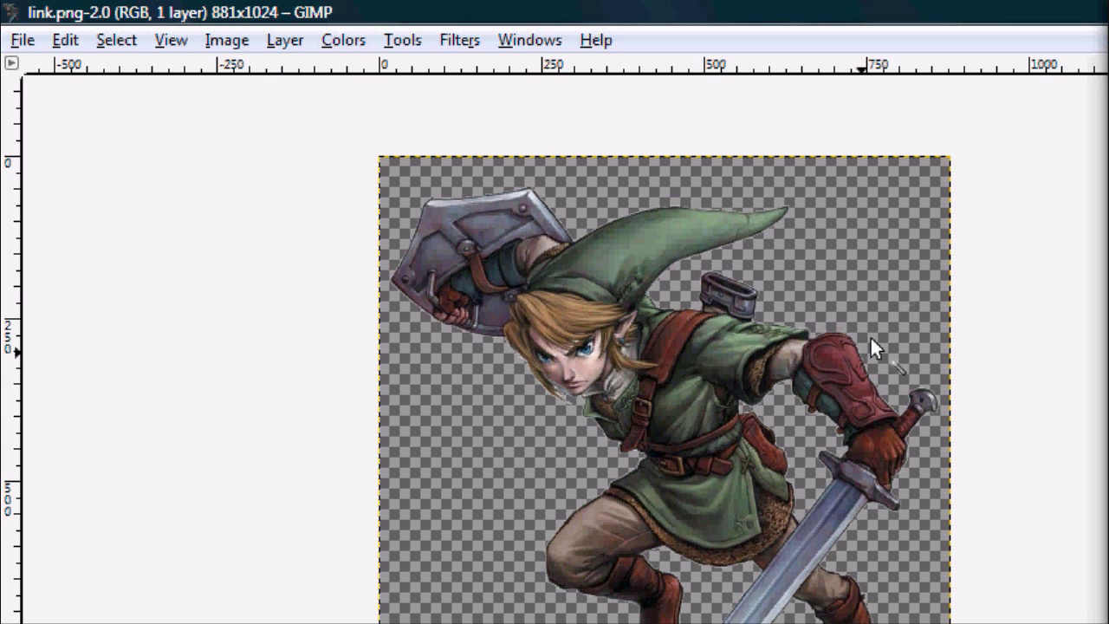
View the PlayerModel picture in Windows Photo Gallery as an example image, then close it
click(35, 623)
click(463, 422)
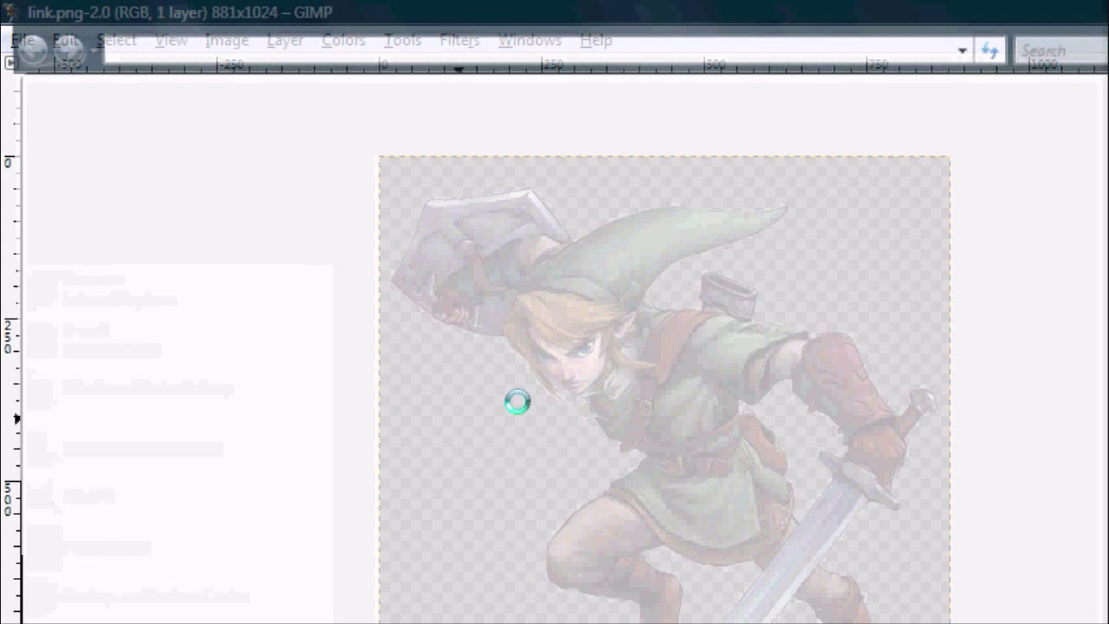
double_click(1090, 197)
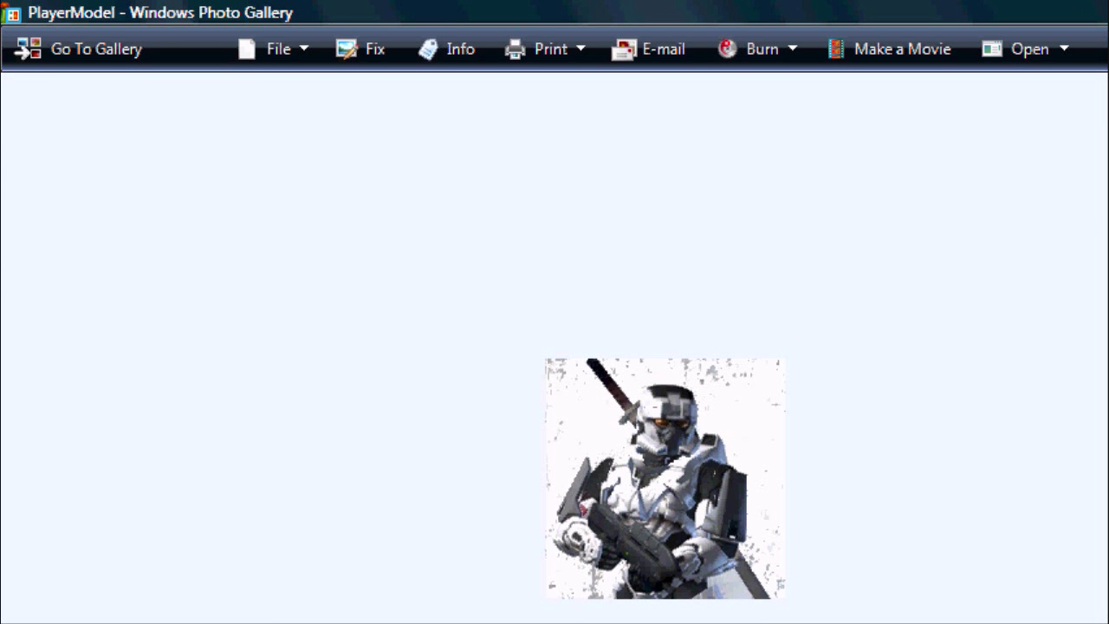
key(alt+F4)
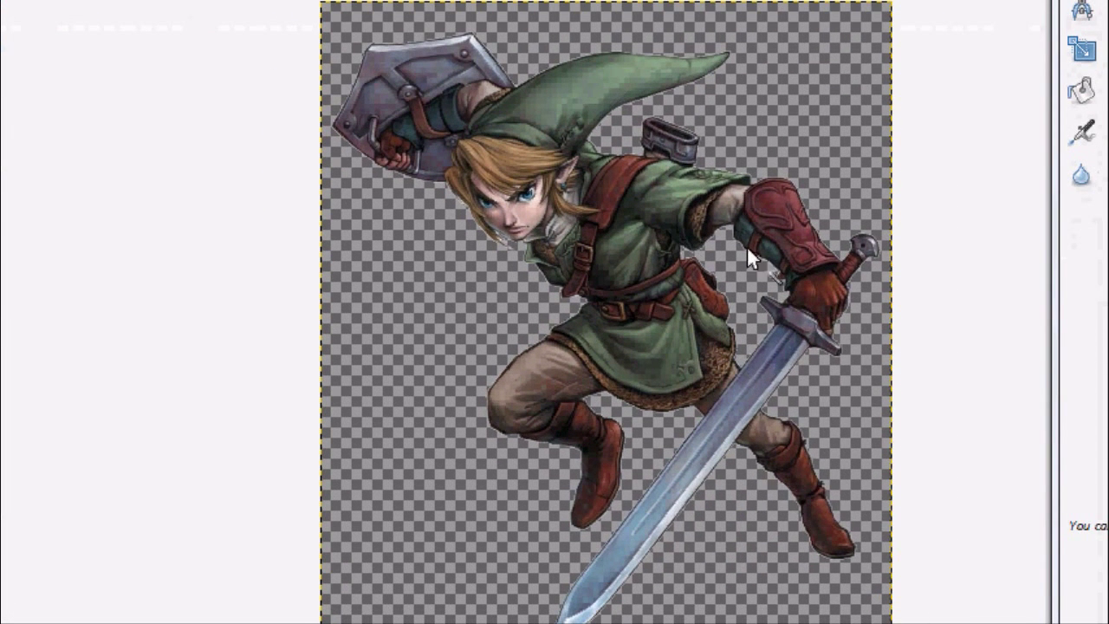
Paste the Link character into the green signature image and position his face over the background
right_click(747, 248)
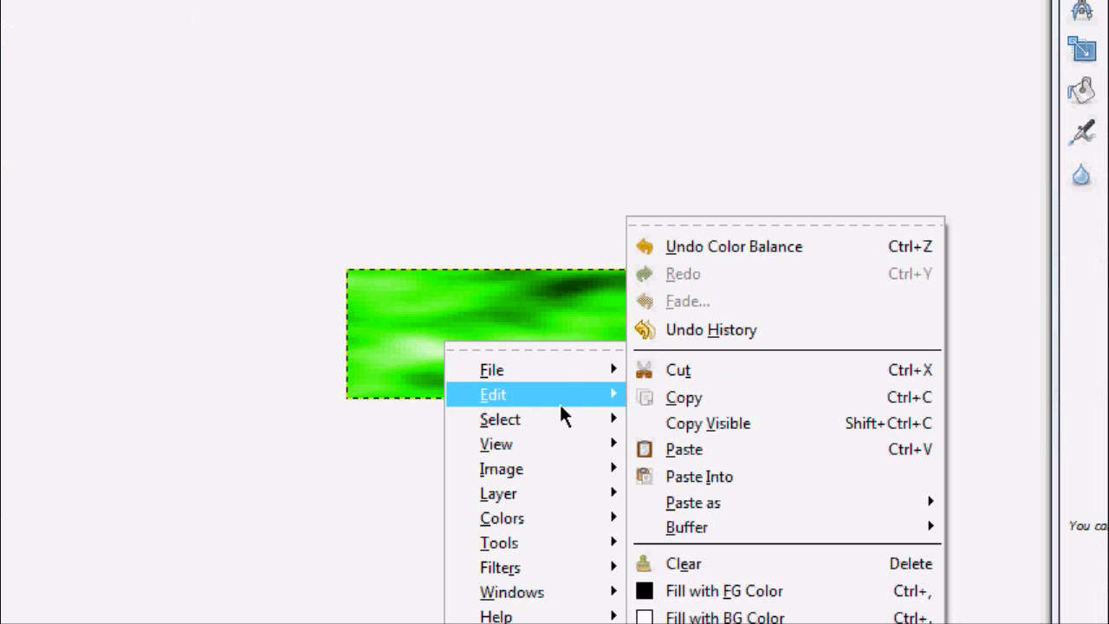
click(787, 453)
drag(787, 459, 710, 245)
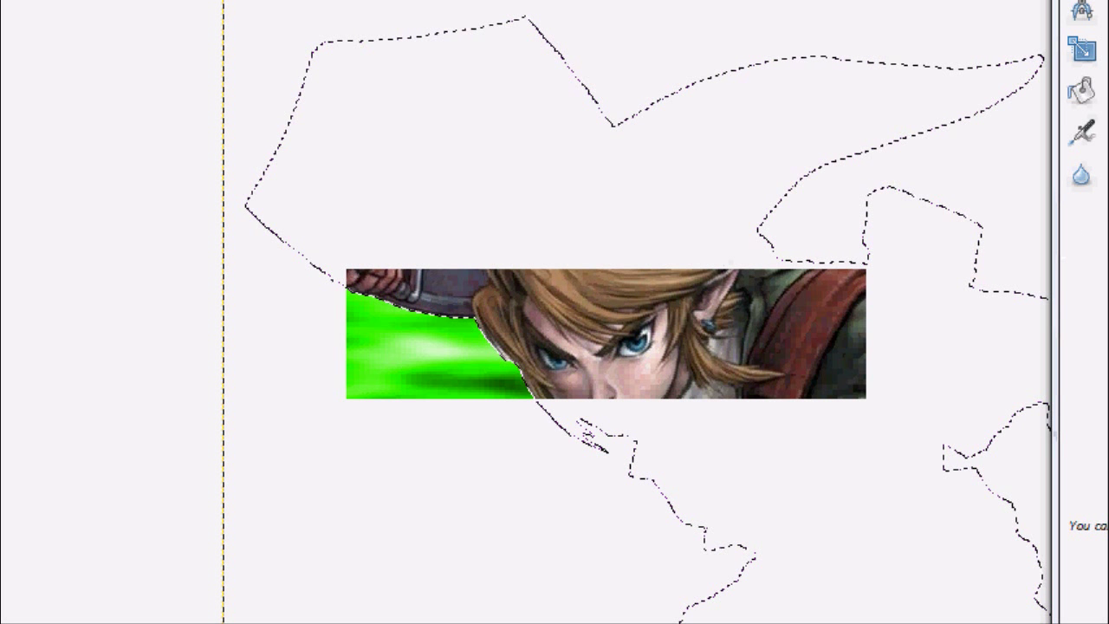
drag(1083, 3, 1108, 2)
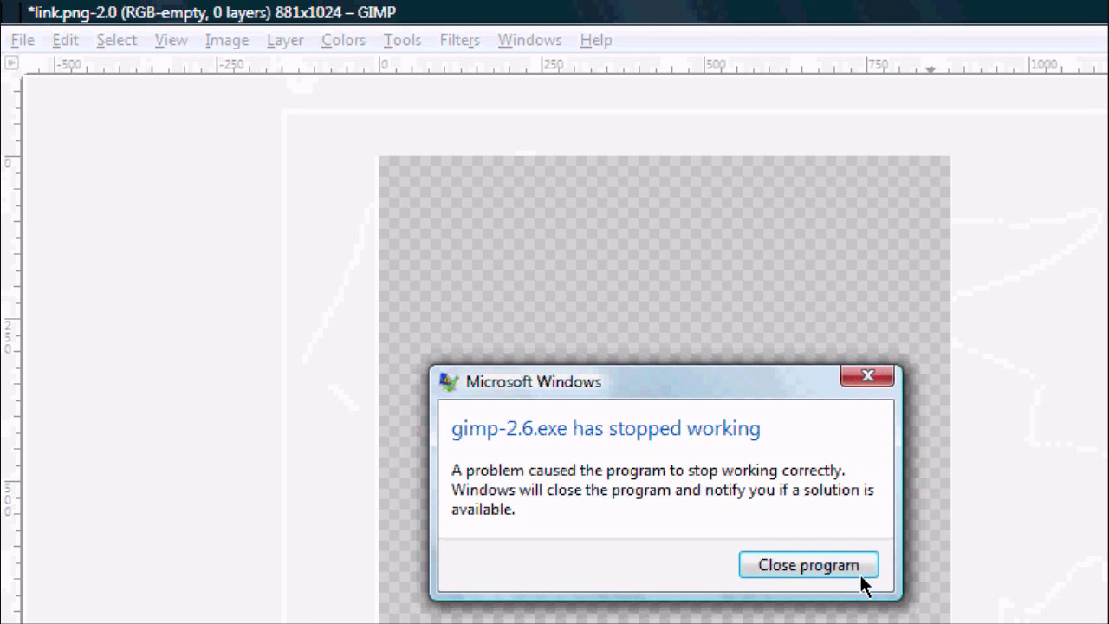
Close the crashed GIMP program and switch to the gimp pics folder window
click(863, 579)
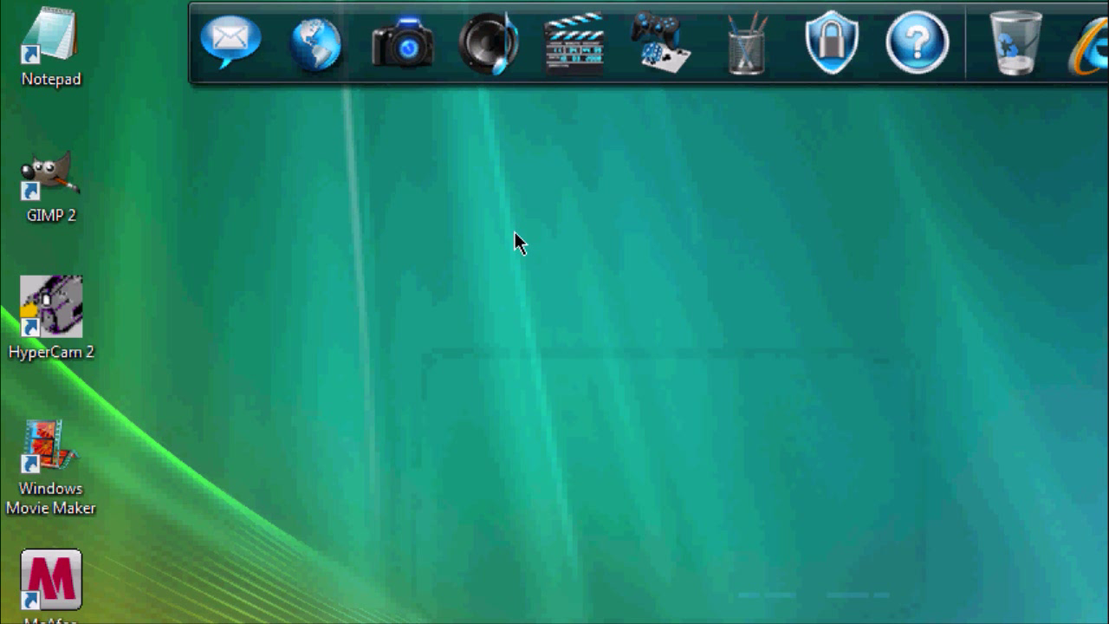
right_click(513, 258)
click(429, 312)
key(alt+Tab)
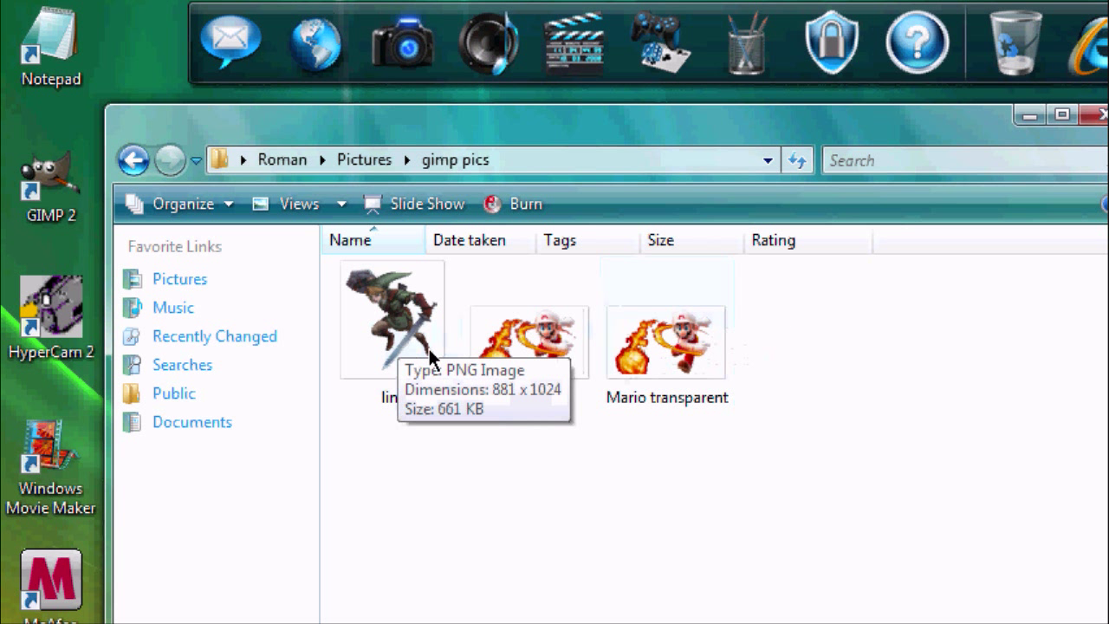
Delete the Mario and Mario transparent images from the gimp pics folder
right_click(530, 341)
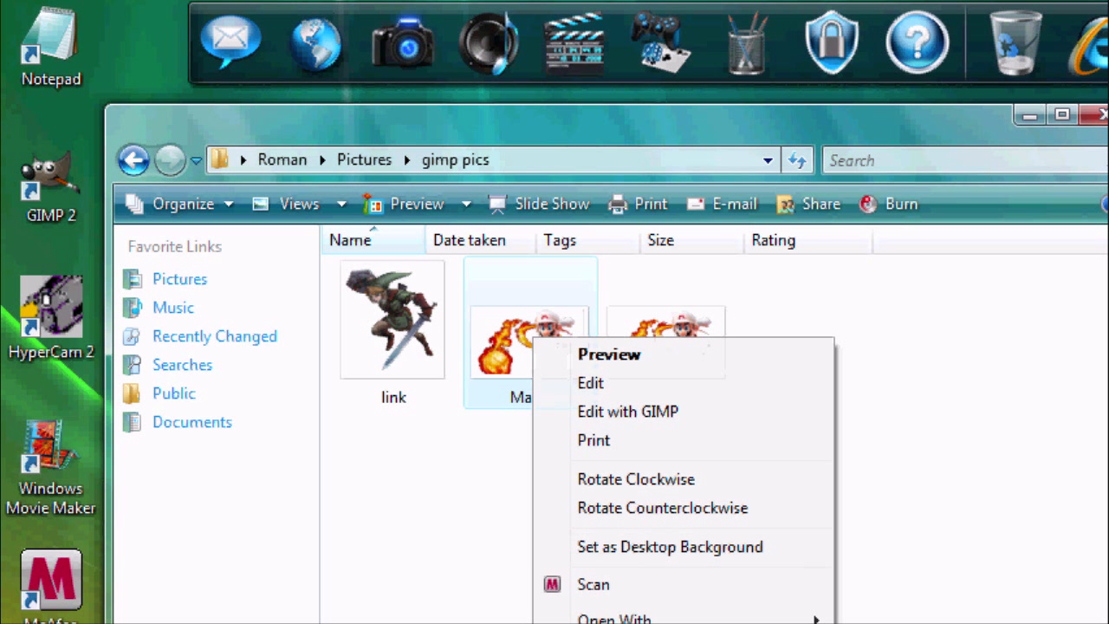
key(Delete)
click(756, 565)
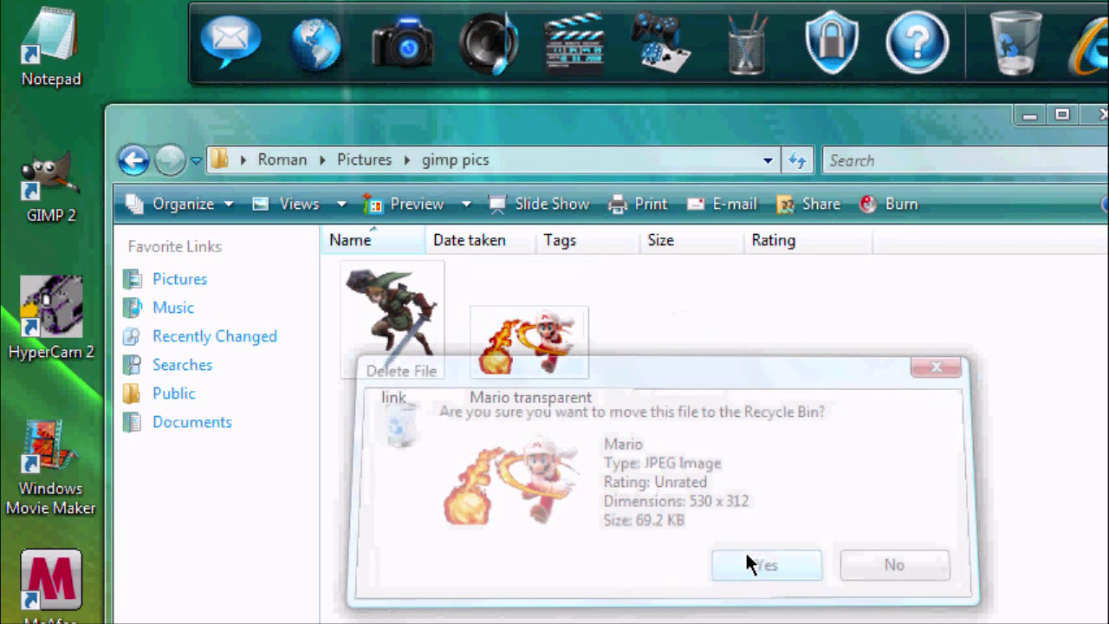
right_click(560, 338)
key(Delete)
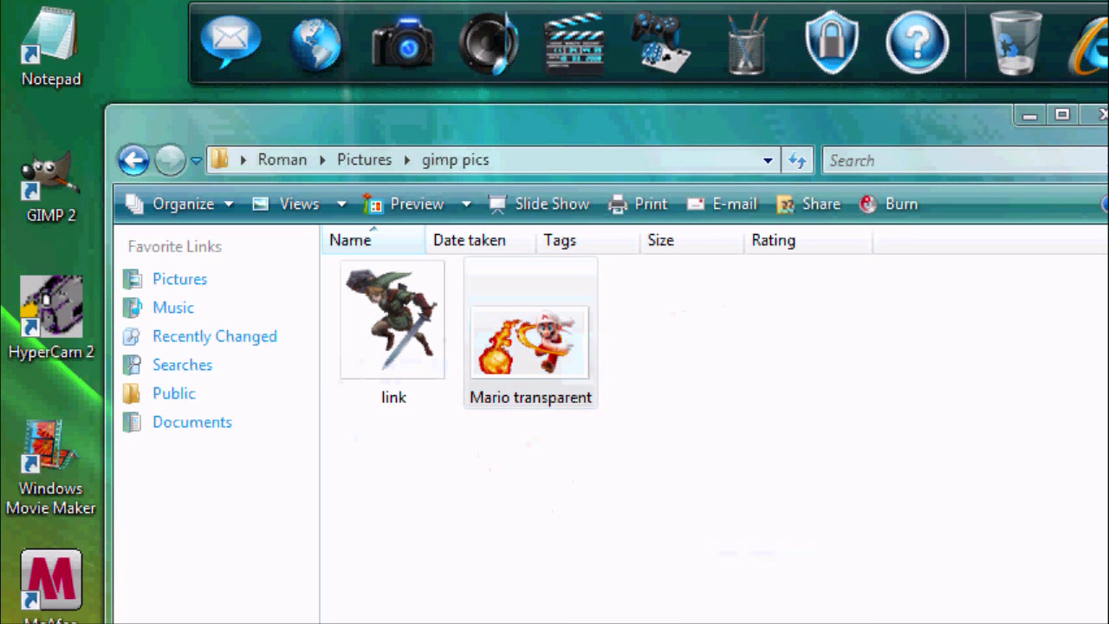
click(741, 564)
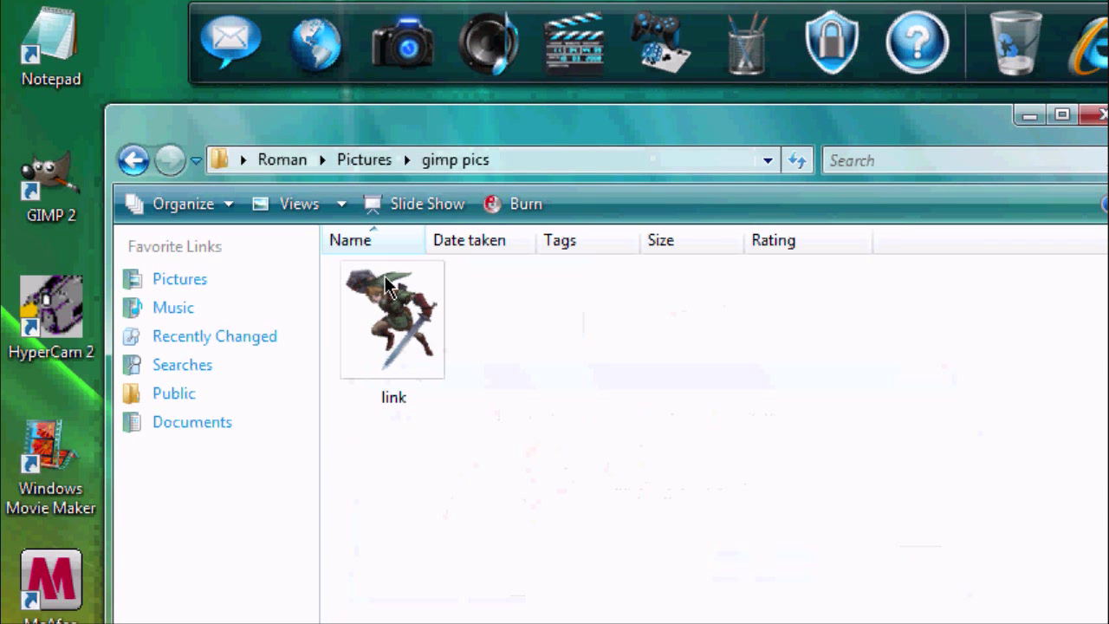
Delete the link image from the gimp pics folder and close the folder window
right_click(394, 310)
key(Delete)
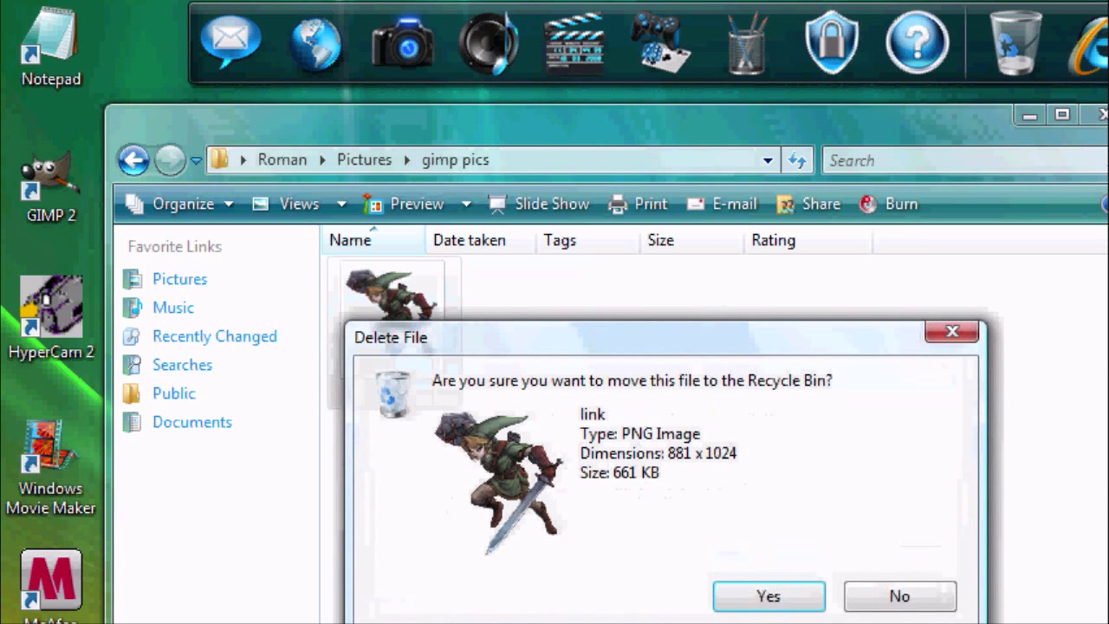
click(768, 594)
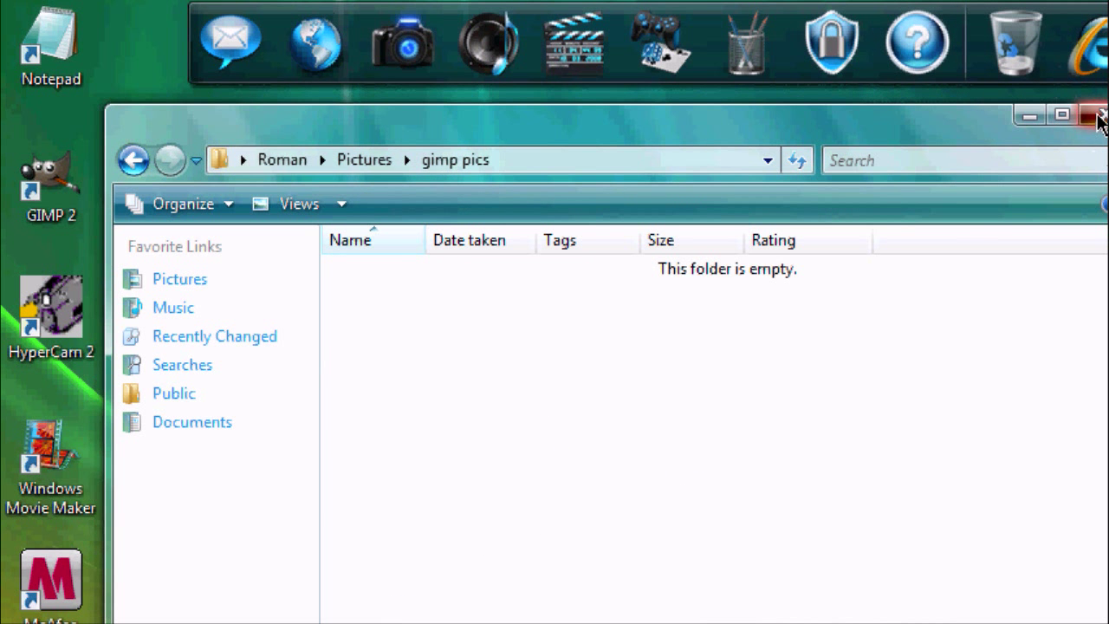
click(1096, 115)
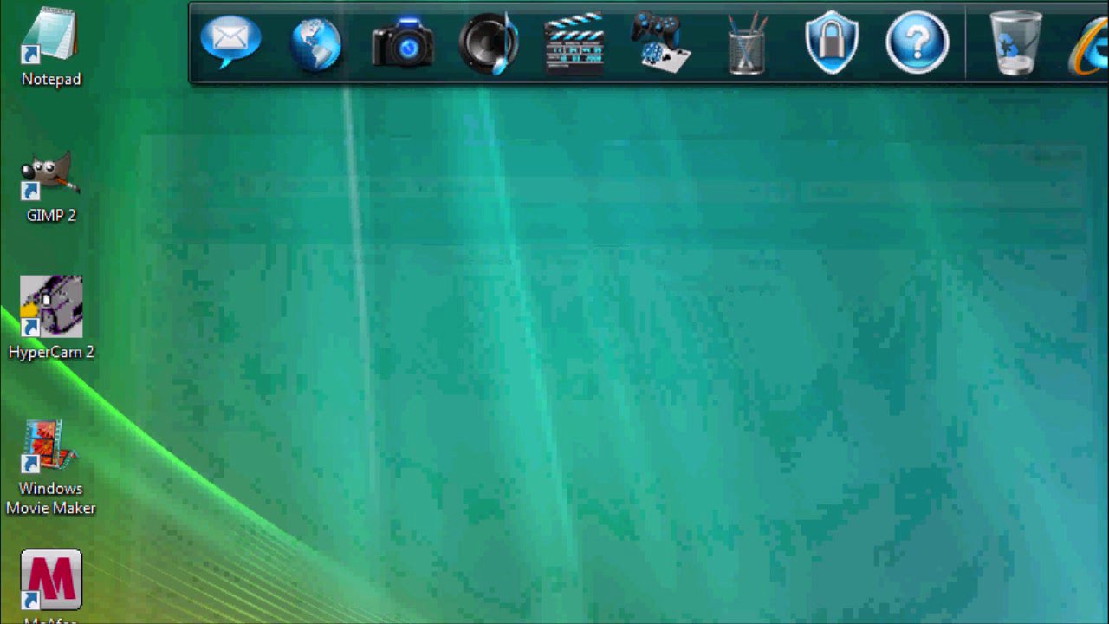